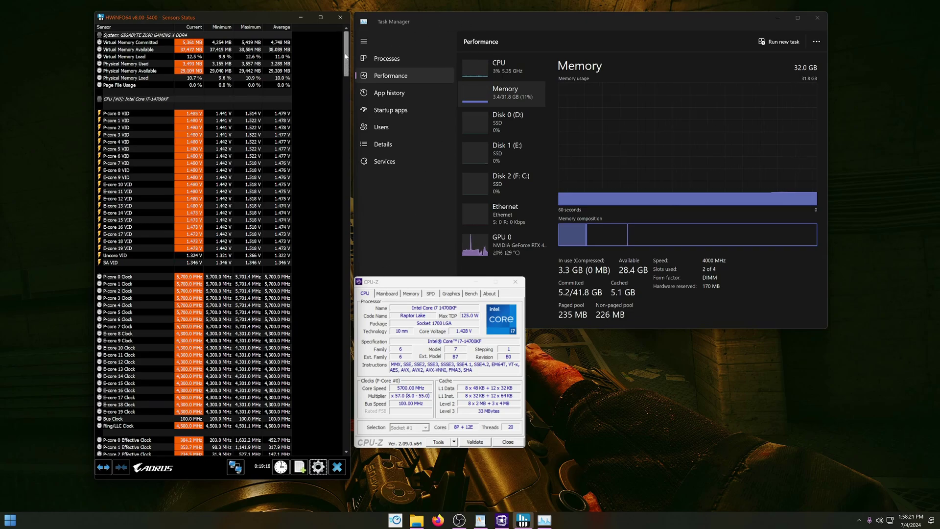
Scroll HWiNFO64's sensor list to the GPU section showing 0.920 V core voltage and about 30 °C.
{"action": "scroll", "coordinate": [171, 102], "scroll_direction": "down", "scroll_amount": 9}
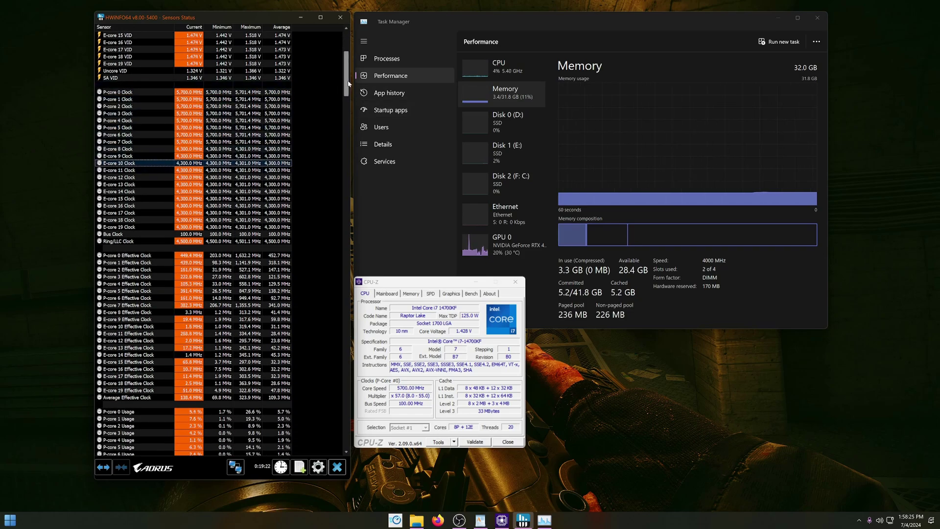
{"action": "scroll", "coordinate": [336, 144], "scroll_direction": "down", "scroll_amount": 20}
{"action": "scroll", "coordinate": [336, 145], "scroll_direction": "down", "scroll_amount": 9}
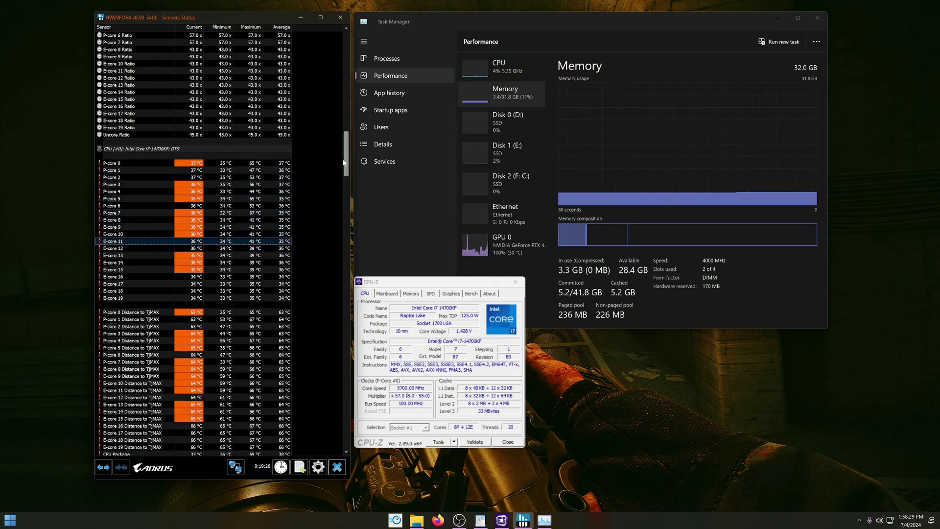
{"action": "scroll", "coordinate": [347, 162], "scroll_direction": "down", "scroll_amount": 1}
{"action": "scroll", "coordinate": [347, 162], "scroll_direction": "down", "scroll_amount": 2}
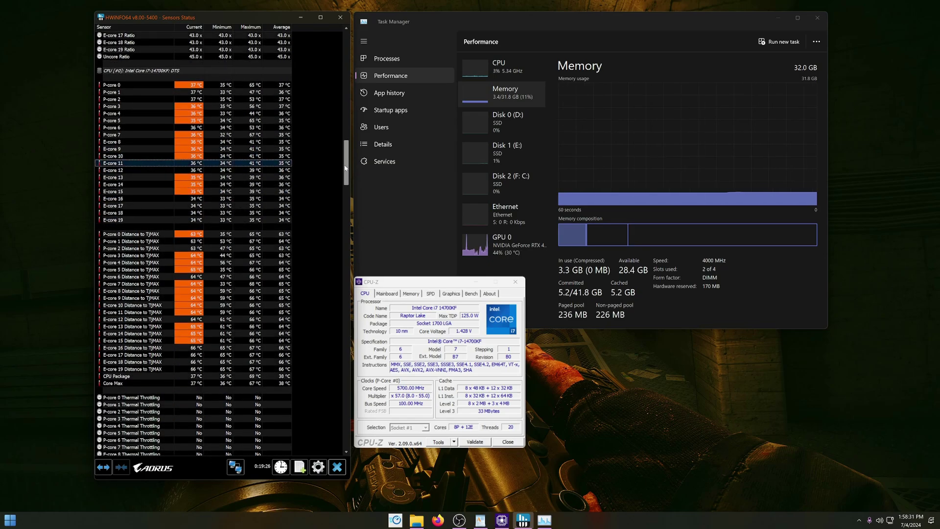
{"action": "left_click_drag", "start_coordinate": [346, 167], "coordinate": [343, 289]}
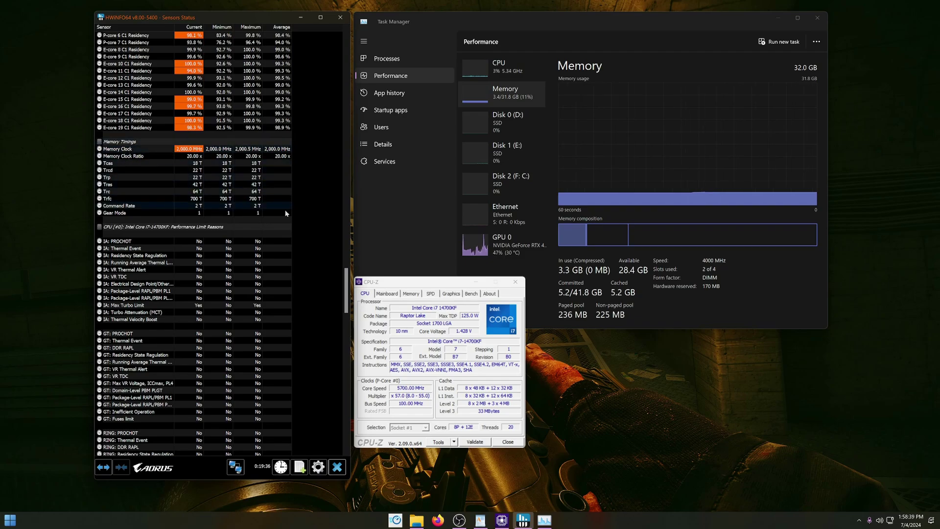
{"action": "left_click_drag", "start_coordinate": [349, 285], "coordinate": [336, 401]}
Select the GPU Memory Junction Temperature row, then show CPU-Z's Memory tab: DDR4, 32 GB, dual channel, 2000 MHz.
{"action": "left_click", "coordinate": [137, 57]}
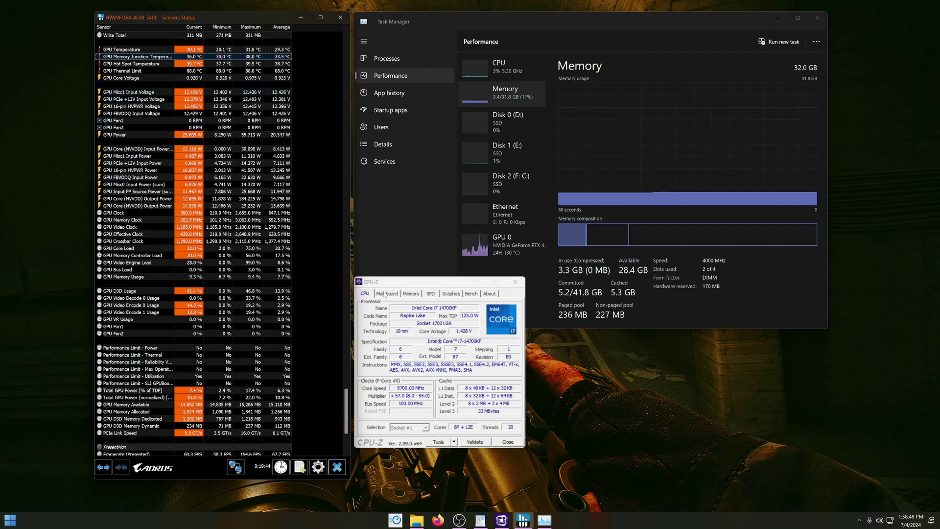
{"action": "left_click", "coordinate": [411, 294]}
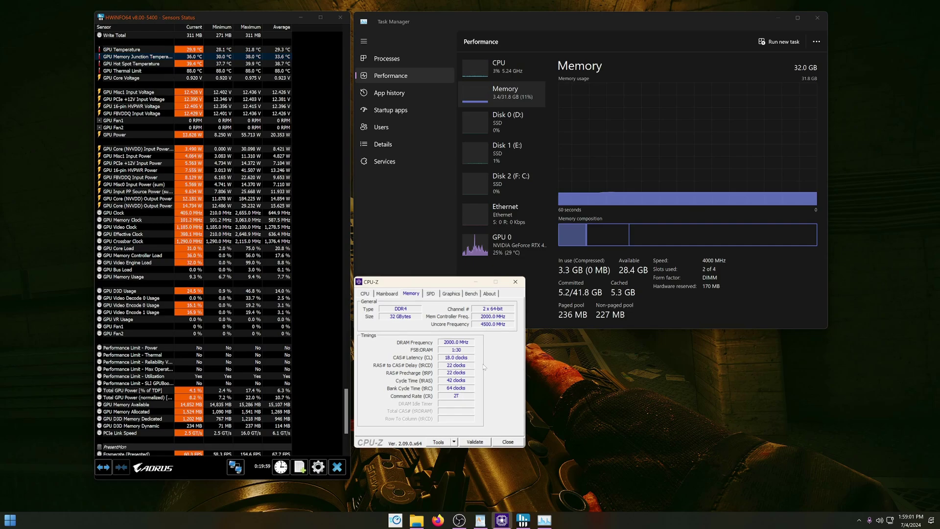
{"action": "left_click", "coordinate": [625, 22]}
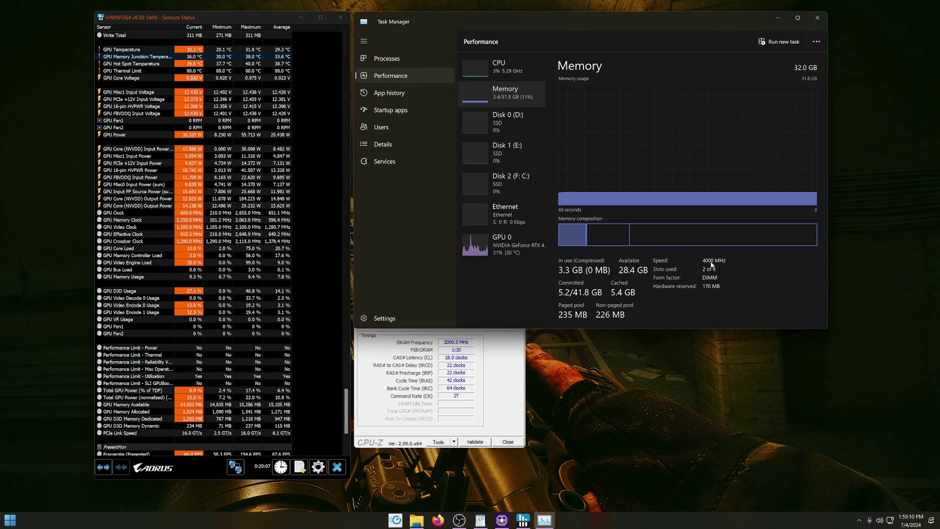
{"action": "left_click", "coordinate": [507, 349]}
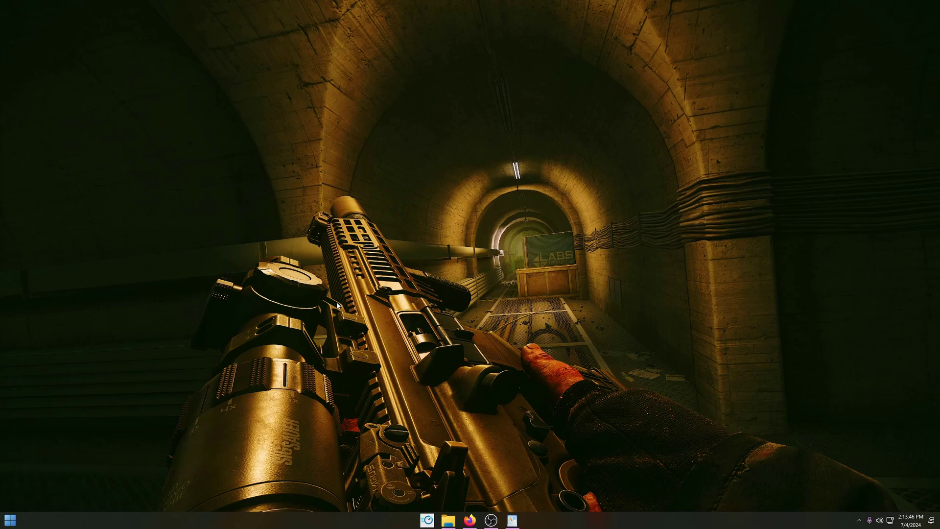
Run sfc /scannow in an administrator Command Prompt.
{"action": "key", "text": "super"}
{"action": "type", "text": "cmd"}
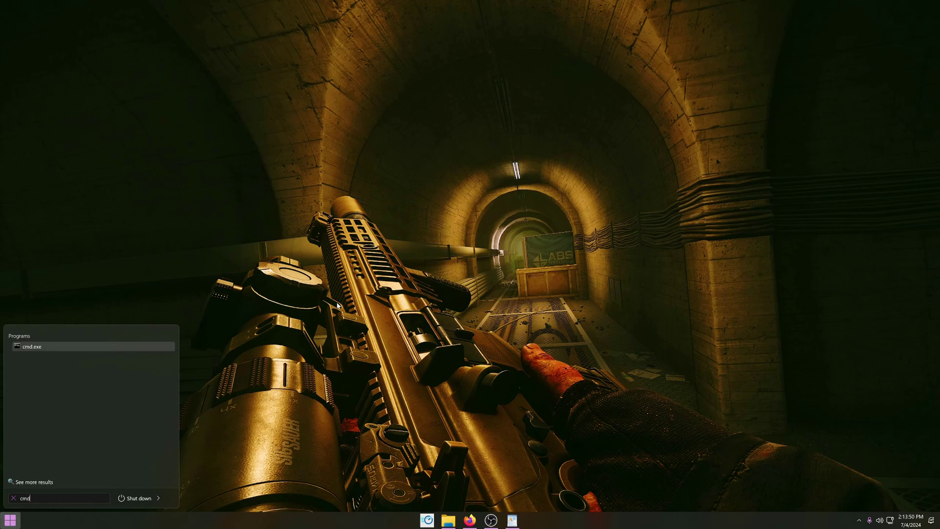
{"action": "right_click", "coordinate": [43, 346]}
{"action": "left_click", "coordinate": [76, 365]}
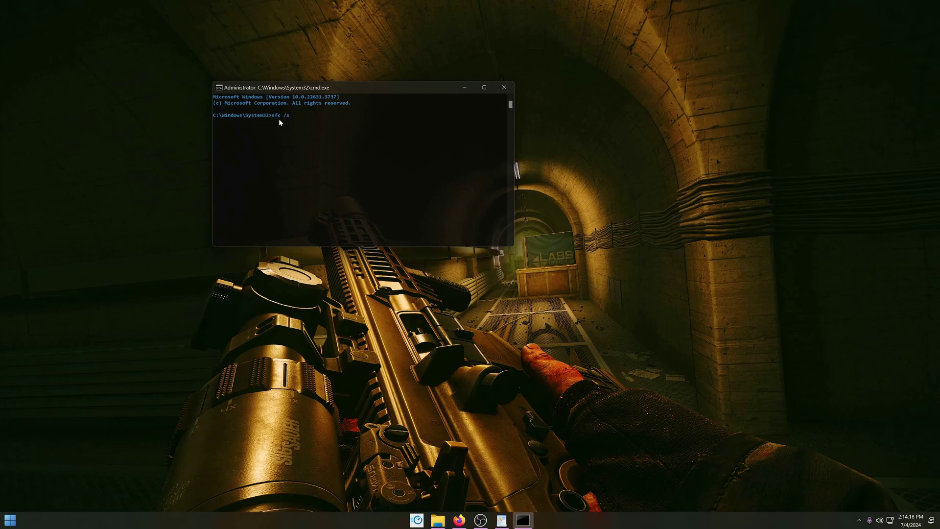
{"action": "type", "text": "cannow"}
{"action": "key", "text": "Return"}
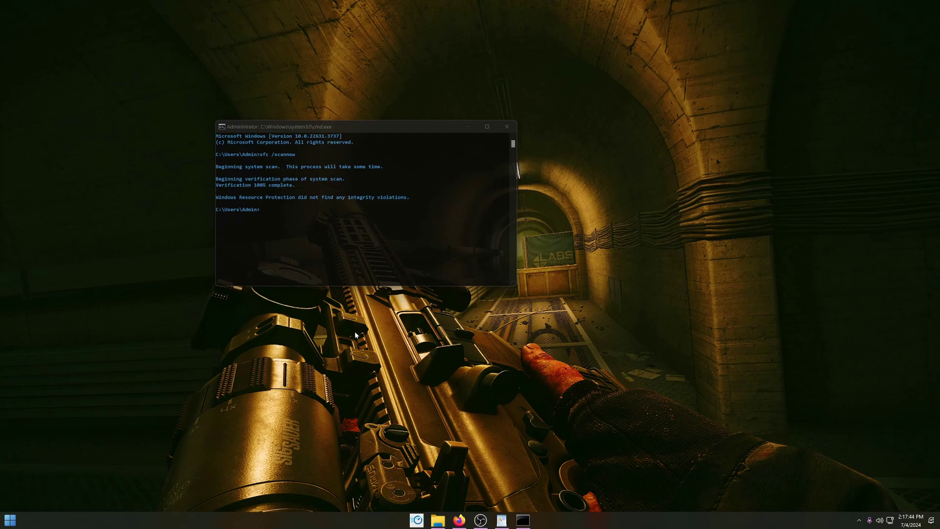
Paste and run dism /online /cleanup-image /restorehealth in the Command Prompt.
{"action": "left_click", "coordinate": [263, 210]}
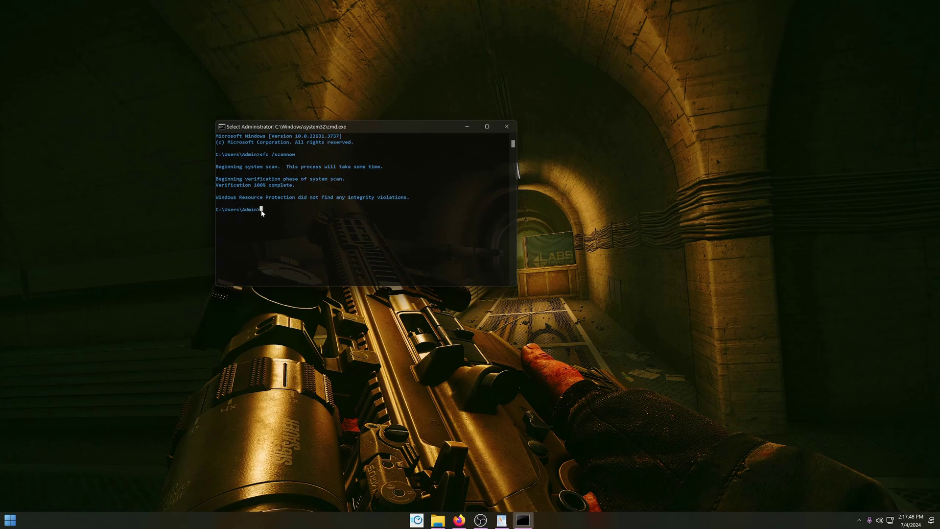
{"action": "right_click", "coordinate": [293, 217]}
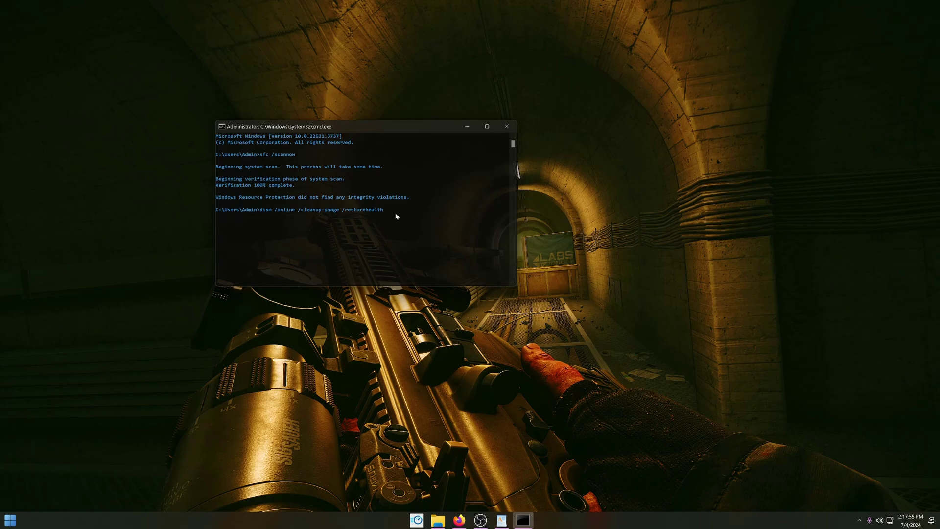
{"action": "key", "text": "Return"}
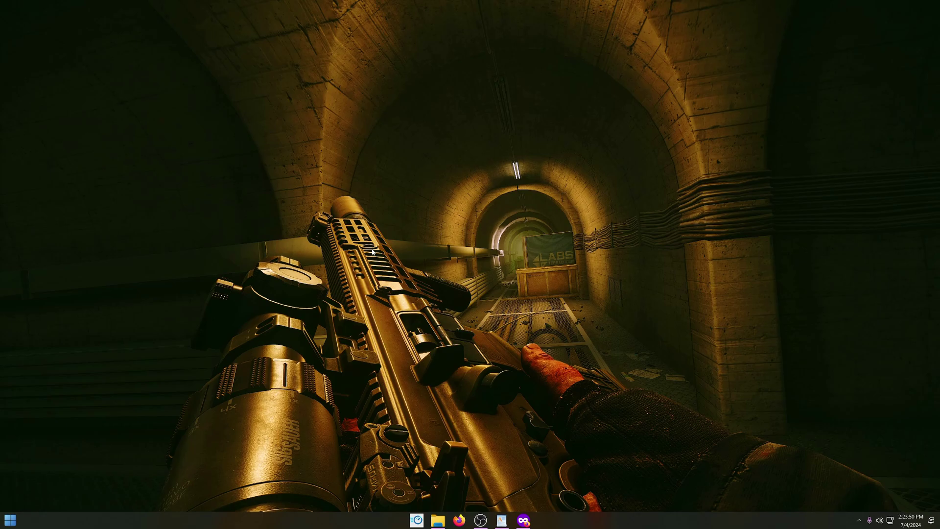
Open Apps > Installed apps from the Start context menu, then dismiss the 3DMark options menu.
{"action": "right_click", "coordinate": [15, 519]}
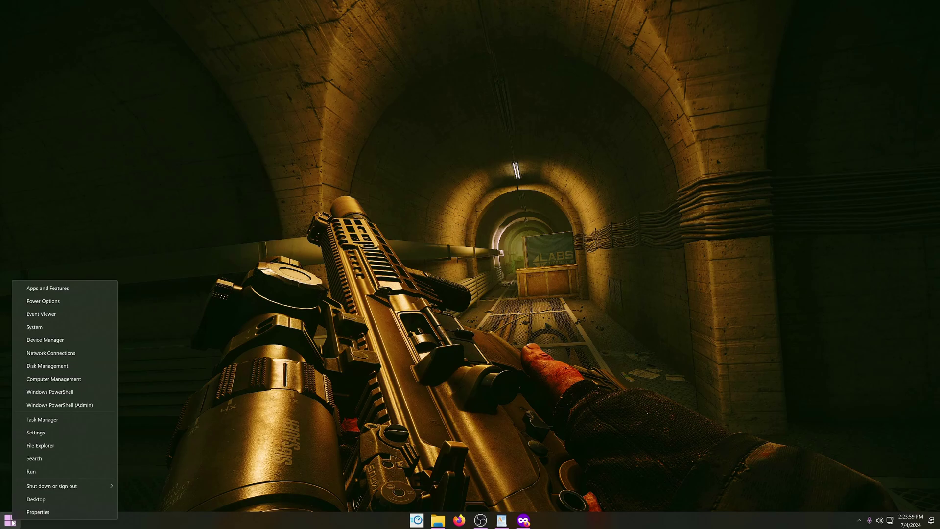
{"action": "left_click", "coordinate": [61, 288]}
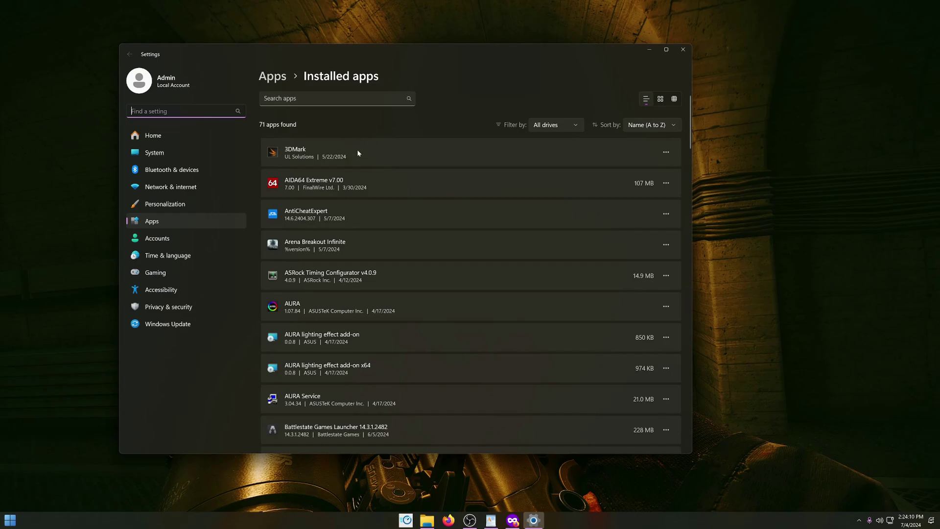
{"action": "left_click", "coordinate": [666, 152]}
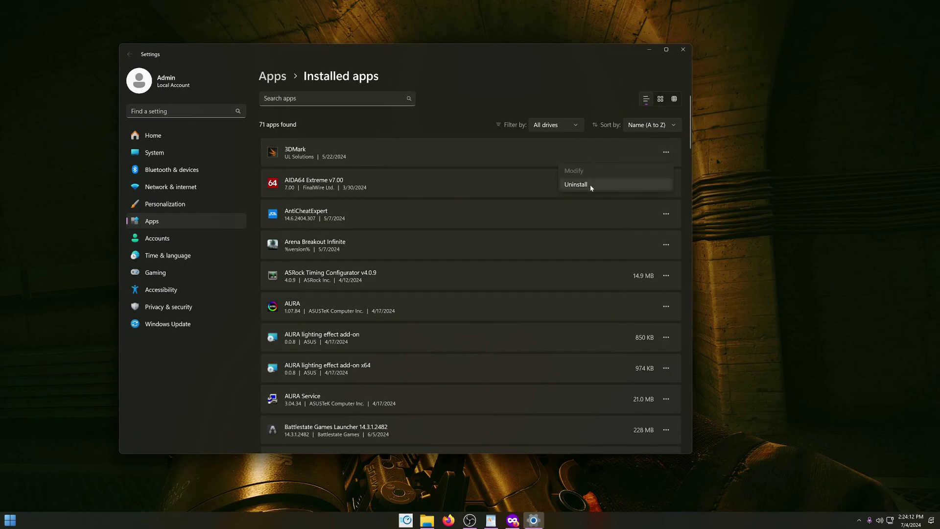
{"action": "left_click", "coordinate": [400, 124]}
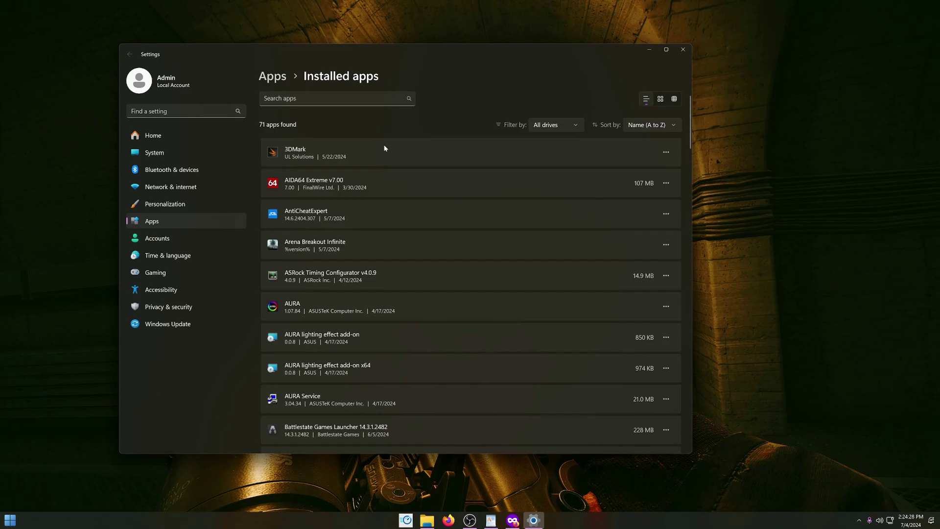
Google 'amd chipset driver' in the private Firefox window and open AMD's drivers and support page.
{"action": "left_click", "coordinate": [512, 520]}
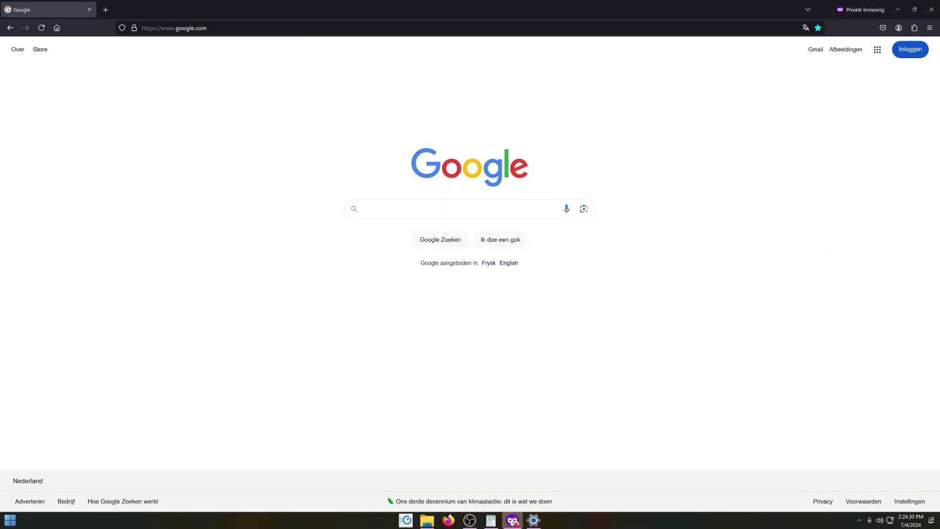
{"action": "left_click", "coordinate": [381, 209]}
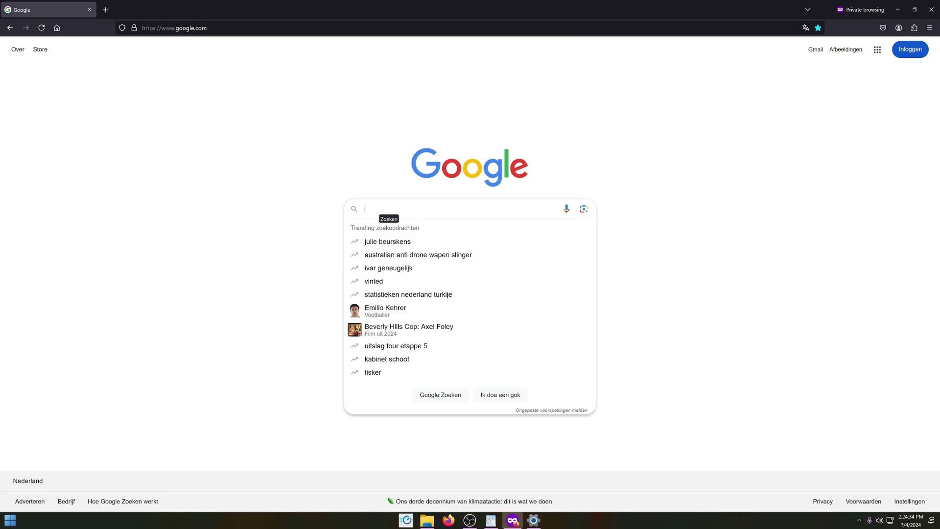
{"action": "type", "text": "amd chipset driver"}
{"action": "key", "text": "Return"}
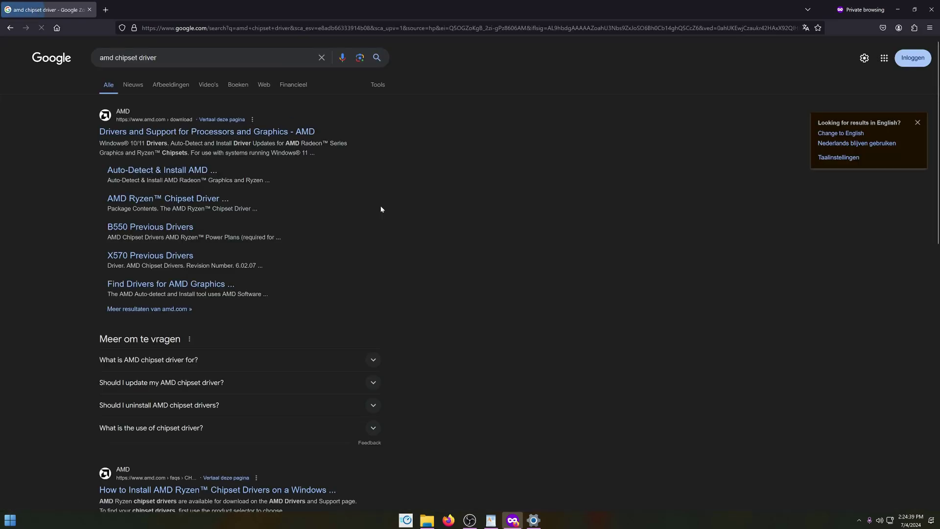
{"action": "left_click", "coordinate": [163, 134]}
Browse products Chipsets > AM4 > B550 and submit.
{"action": "scroll", "coordinate": [113, 234], "scroll_direction": "down", "scroll_amount": 3}
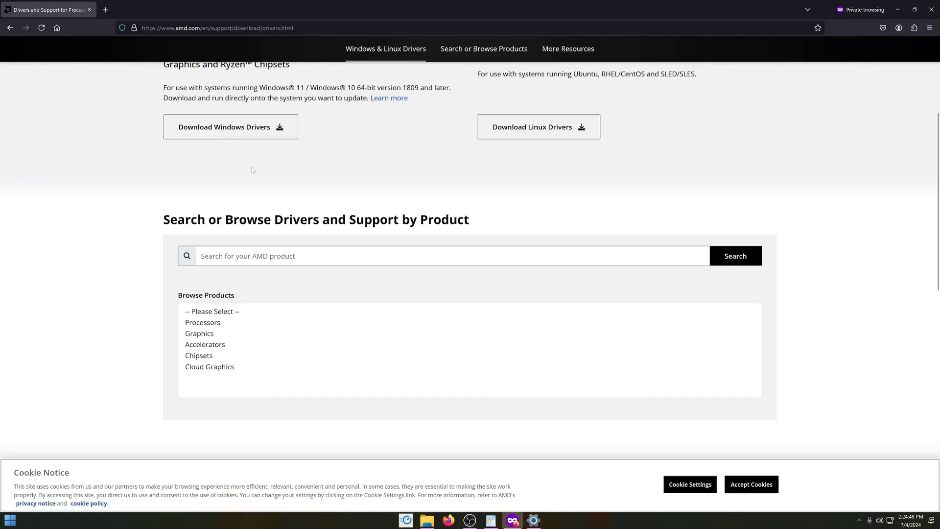
{"action": "scroll", "coordinate": [156, 287], "scroll_direction": "down", "scroll_amount": 2}
{"action": "left_click", "coordinate": [204, 266]}
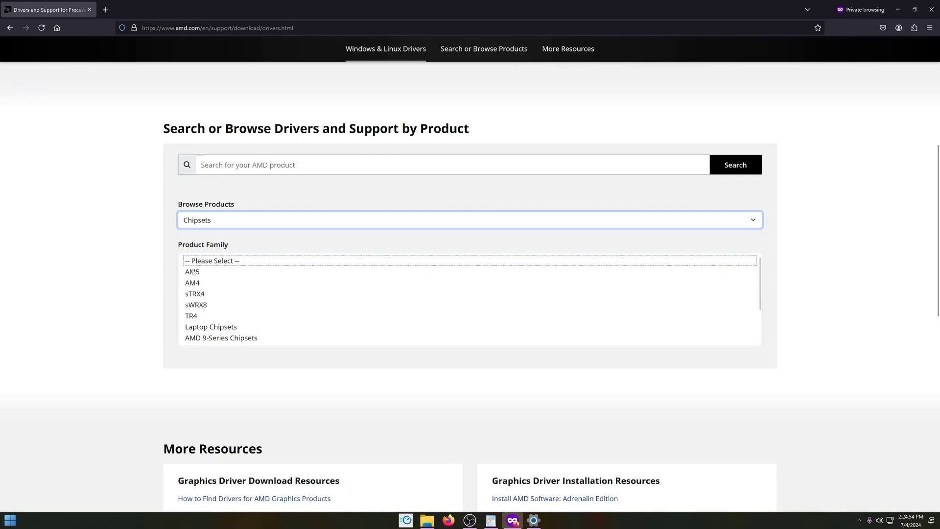
{"action": "left_click", "coordinate": [210, 284]}
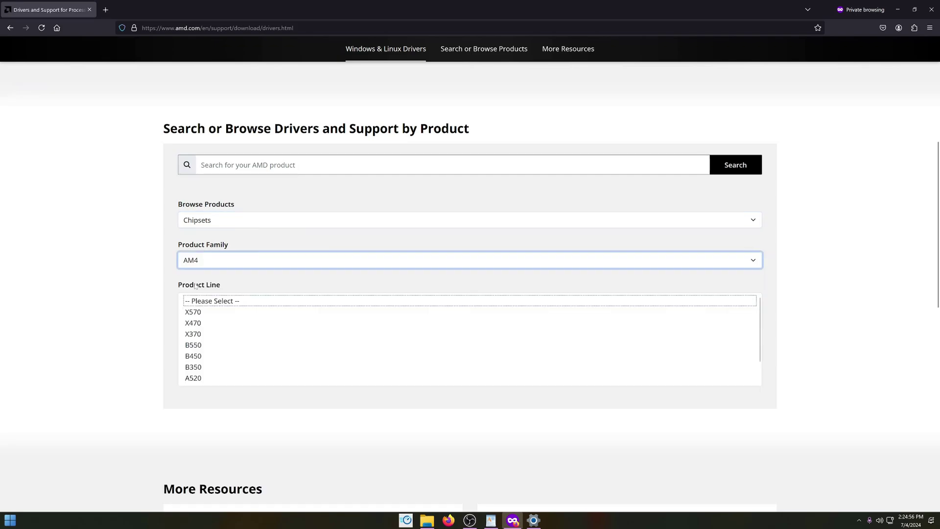
{"action": "left_click", "coordinate": [198, 349]}
{"action": "left_click", "coordinate": [205, 329]}
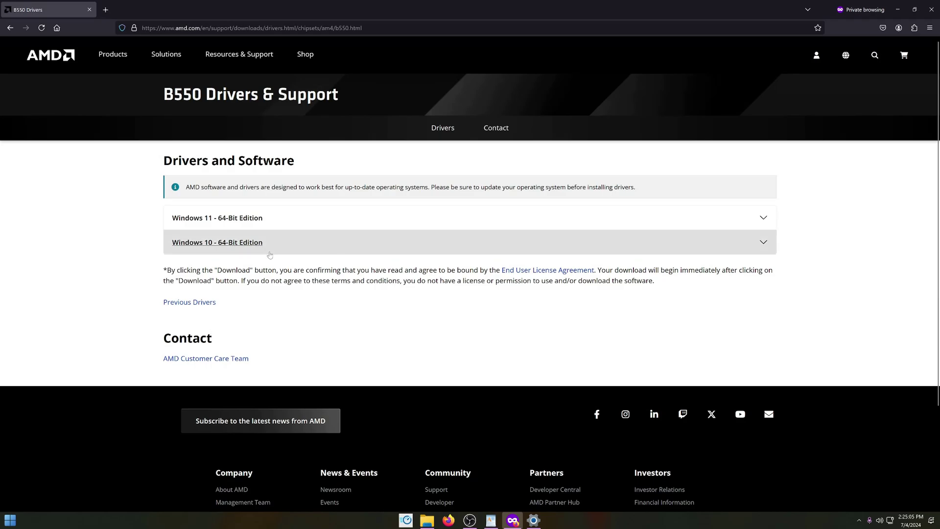
Expand the Windows 11 64-Bit Edition section to reveal AMD Chipset Drivers 6.05.28.016.
{"action": "left_click", "coordinate": [250, 218]}
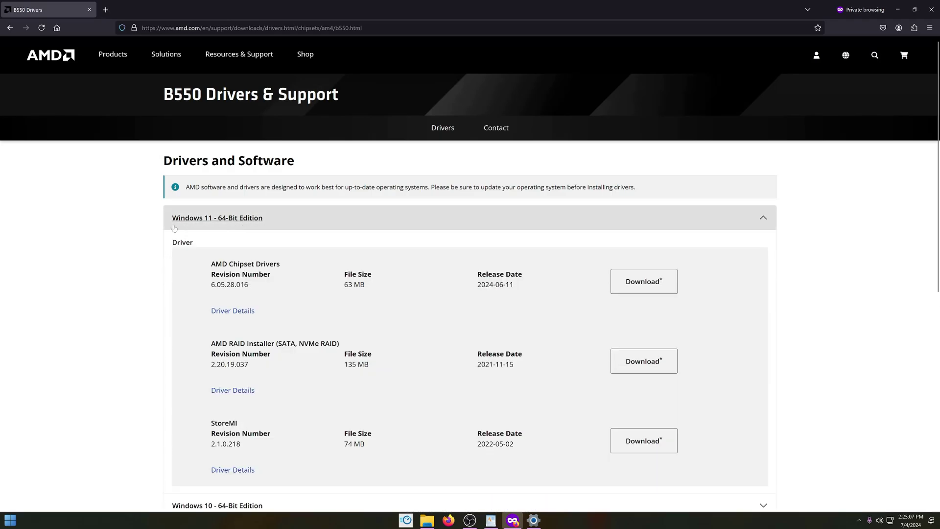
{"action": "scroll", "coordinate": [139, 227], "scroll_direction": "down", "scroll_amount": 2}
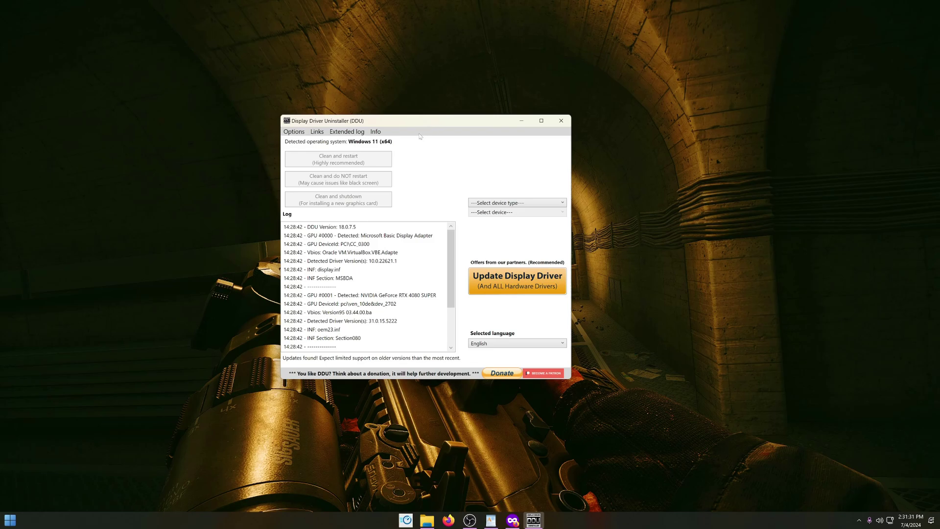
In DDU, choose GPU as the device type with NVIDIA as vendor, then switch back to Firefox.
{"action": "left_click", "coordinate": [493, 203]}
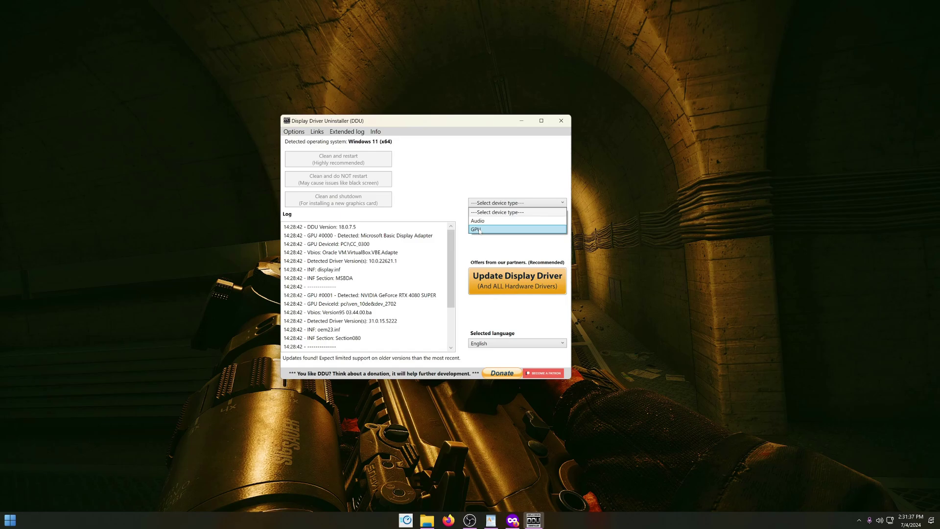
{"action": "left_click", "coordinate": [479, 230]}
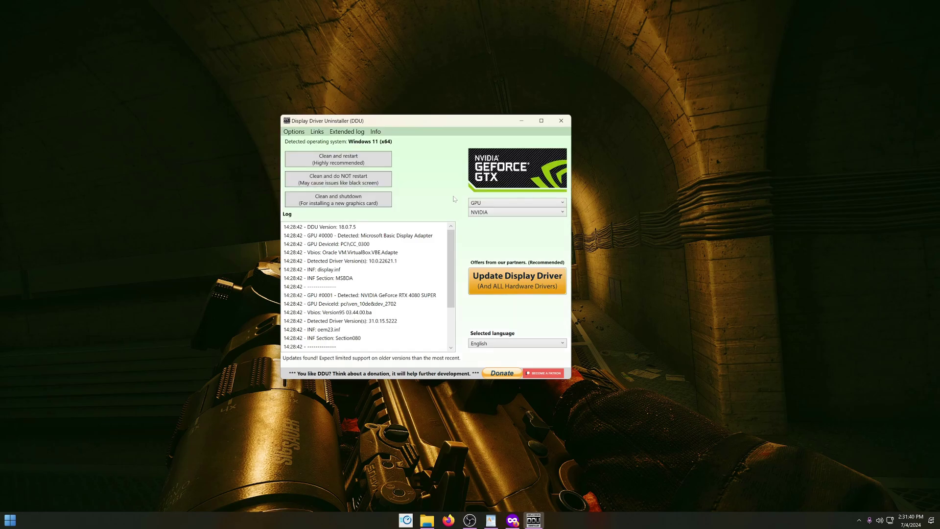
{"action": "left_click", "coordinate": [487, 212]}
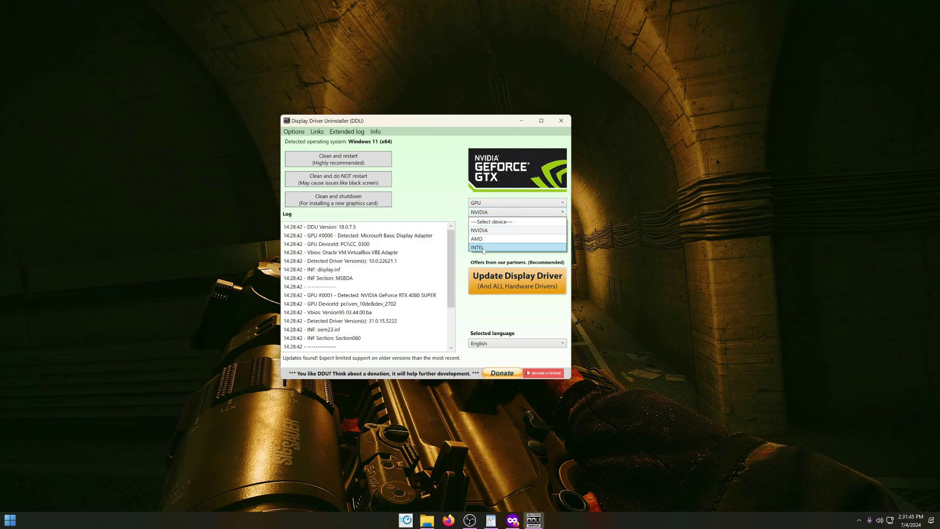
{"action": "left_click", "coordinate": [490, 214]}
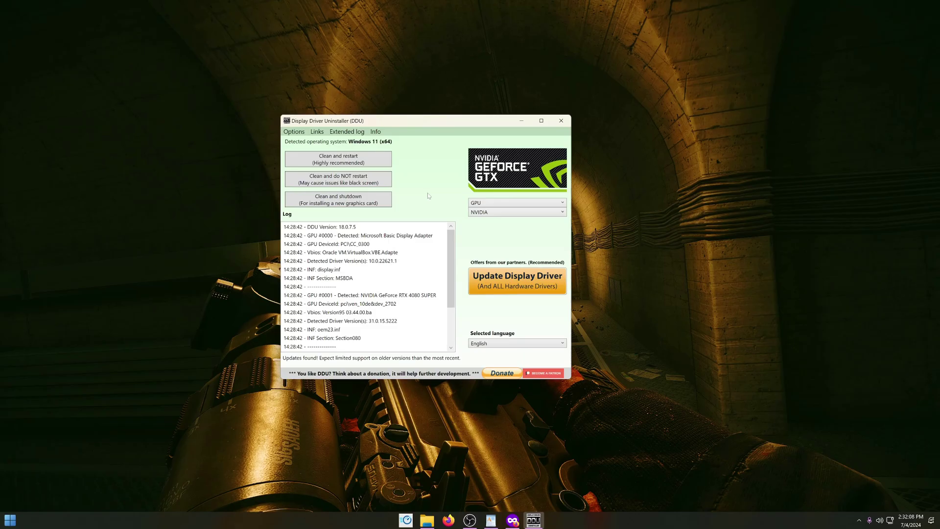
{"action": "left_click", "coordinate": [511, 520]}
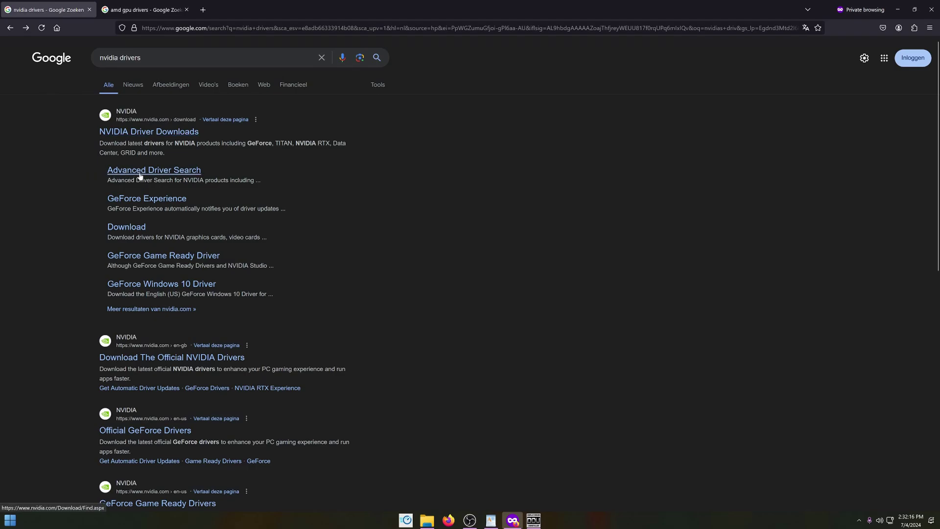
Search NVIDIA drivers for GeForce RTX 40 Series RTX 4080 SUPER on Windows 11 and open Game Ready Driver 556.12.
{"action": "left_click", "coordinate": [161, 175]}
{"action": "left_click", "coordinate": [454, 160]}
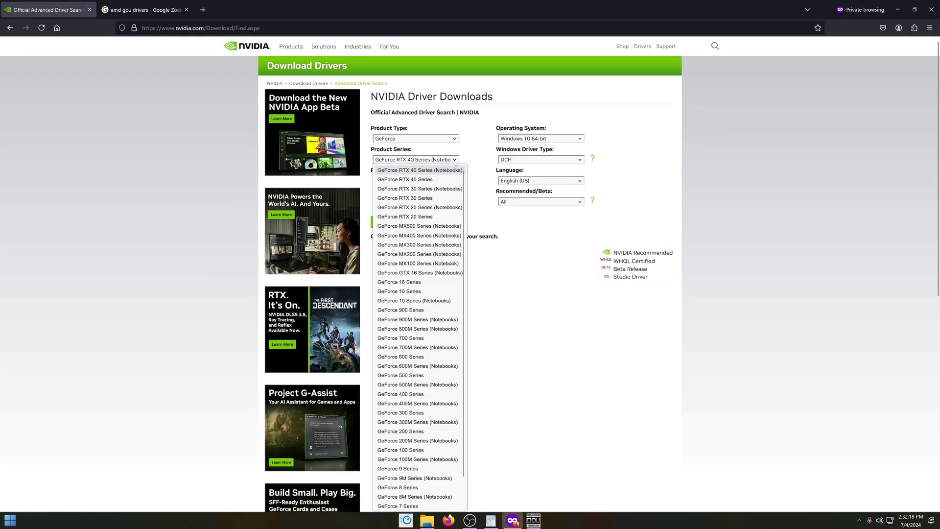
{"action": "left_click", "coordinate": [446, 179]}
{"action": "left_click", "coordinate": [450, 180]}
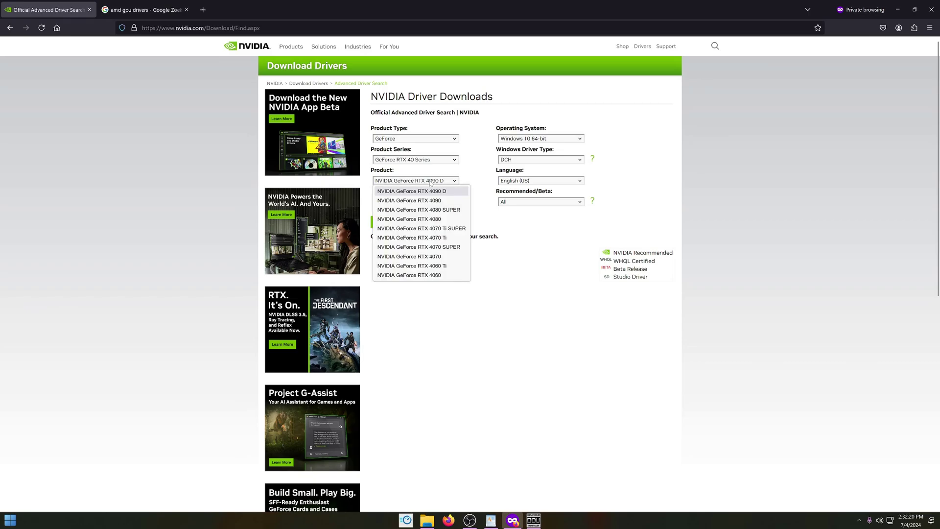
{"action": "left_click", "coordinate": [439, 210]}
{"action": "left_click", "coordinate": [558, 139]}
{"action": "left_click", "coordinate": [532, 159]}
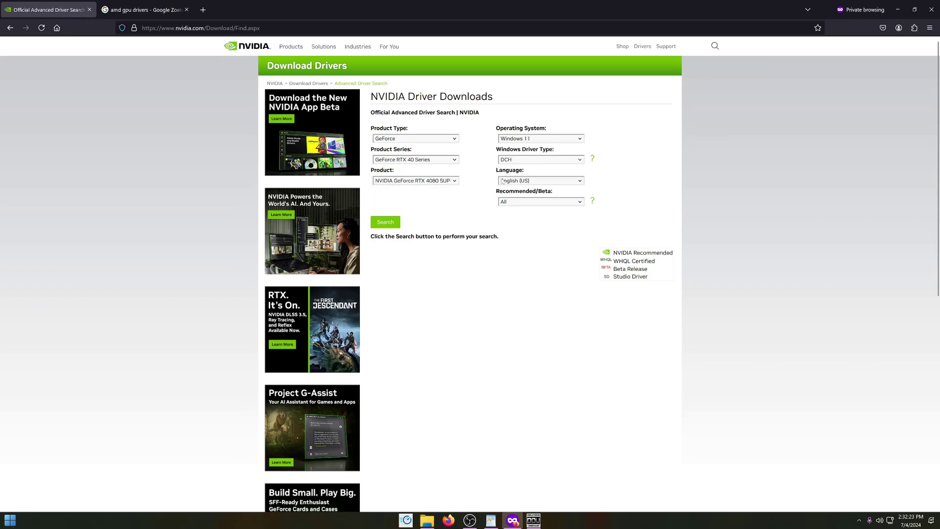
{"action": "left_click", "coordinate": [401, 221]}
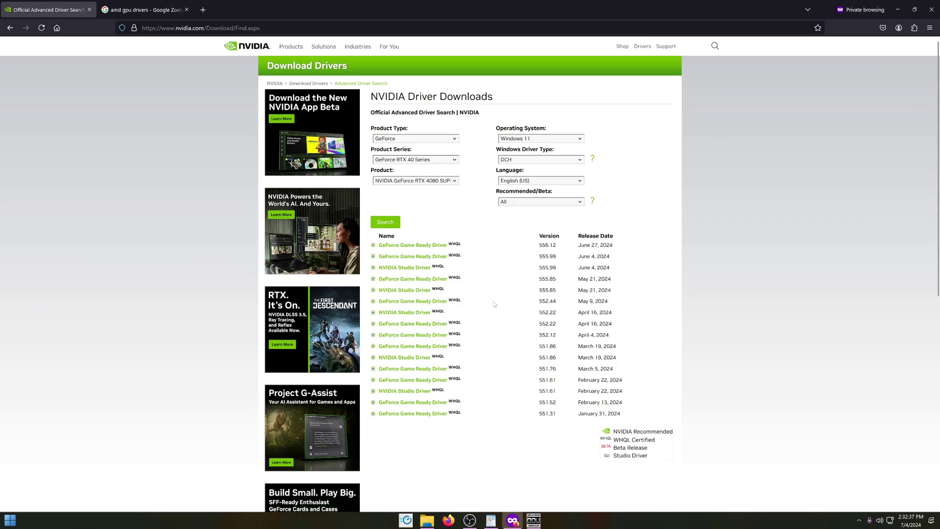
{"action": "left_click", "coordinate": [414, 245]}
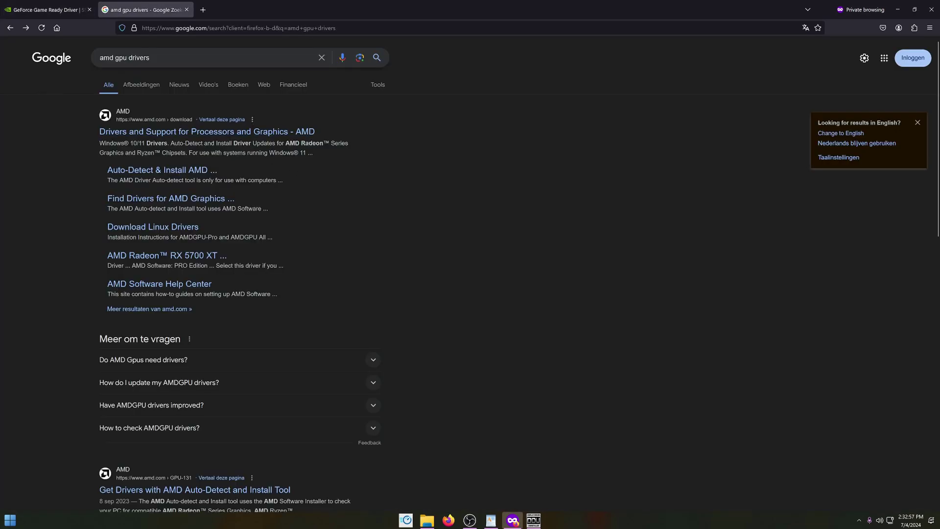
On AMD's support page, browse Graphics > Radeon RX > Radeon RX 7000 Series > RX 7800 XT.
{"action": "left_click", "coordinate": [169, 133]}
{"action": "scroll", "coordinate": [200, 284], "scroll_direction": "down", "scroll_amount": 4}
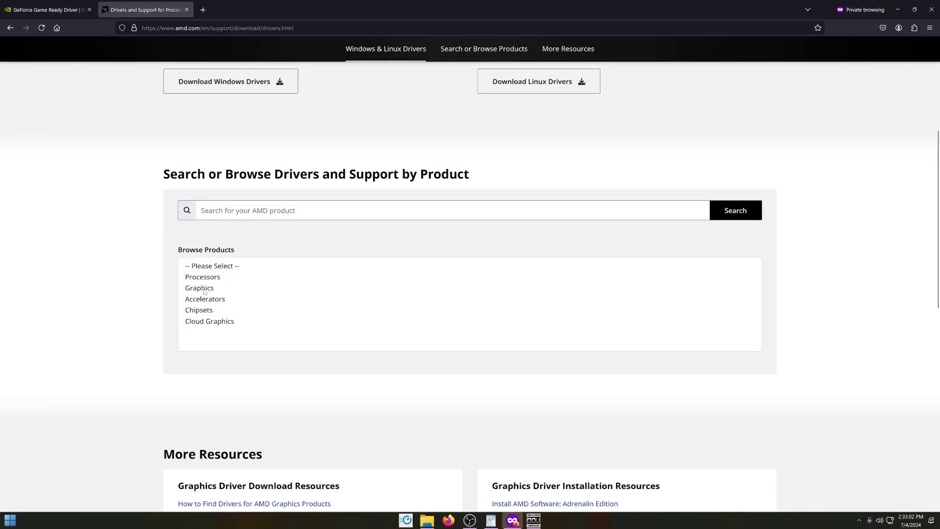
{"action": "left_click", "coordinate": [201, 289]}
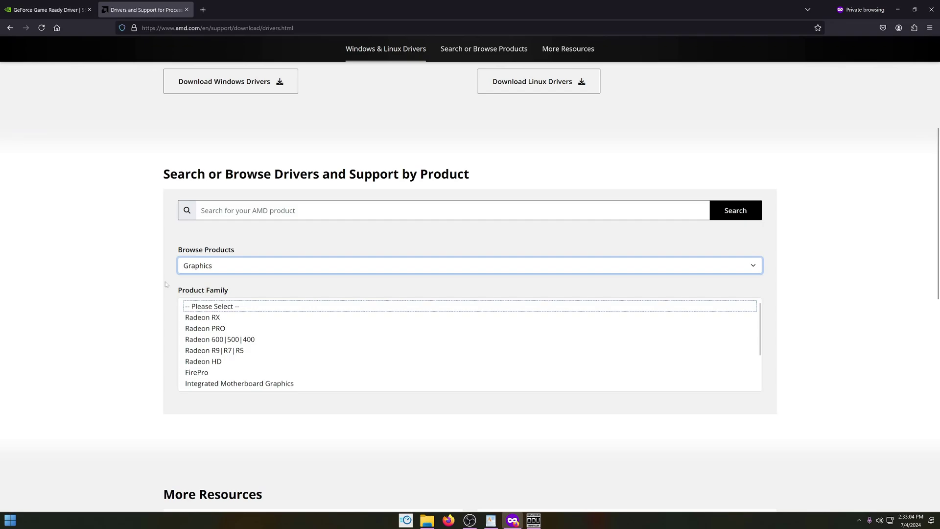
{"action": "scroll", "coordinate": [204, 293], "scroll_direction": "down", "scroll_amount": 1}
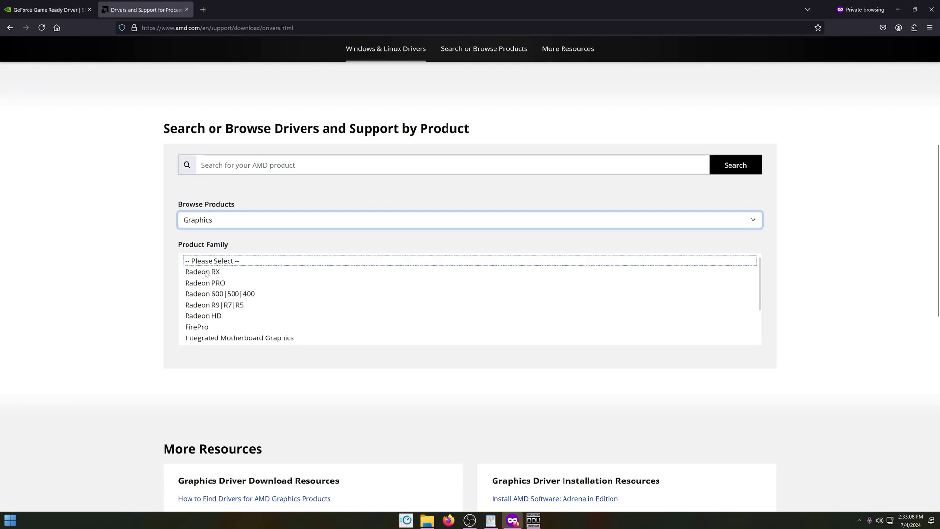
{"action": "left_click", "coordinate": [207, 273]}
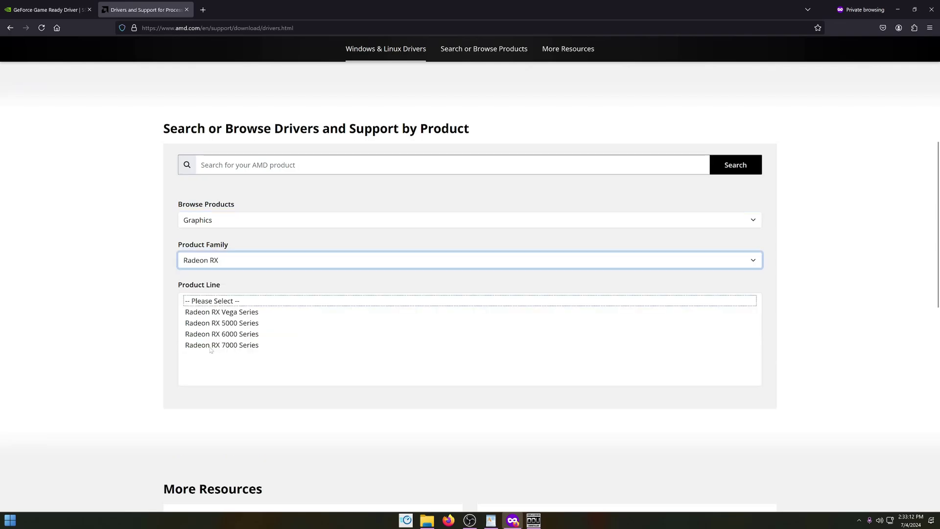
{"action": "left_click", "coordinate": [232, 345]}
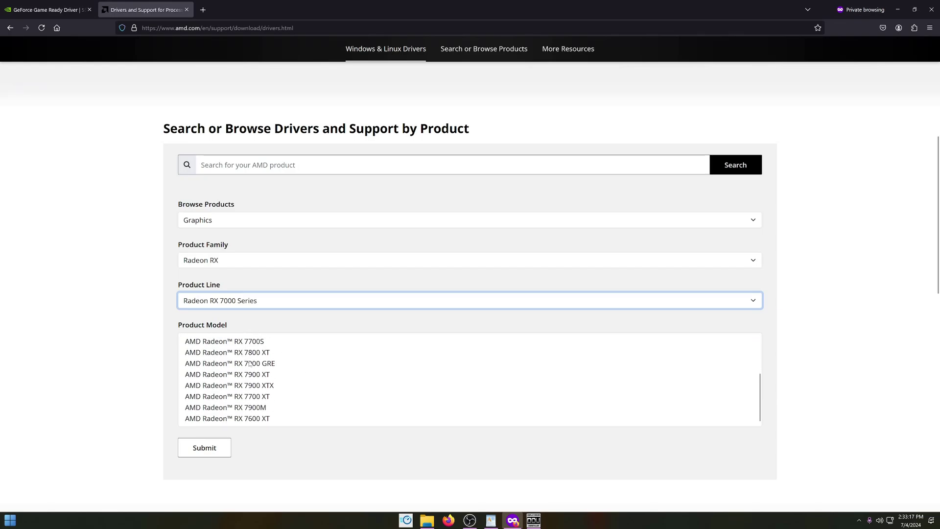
{"action": "left_click", "coordinate": [251, 353]}
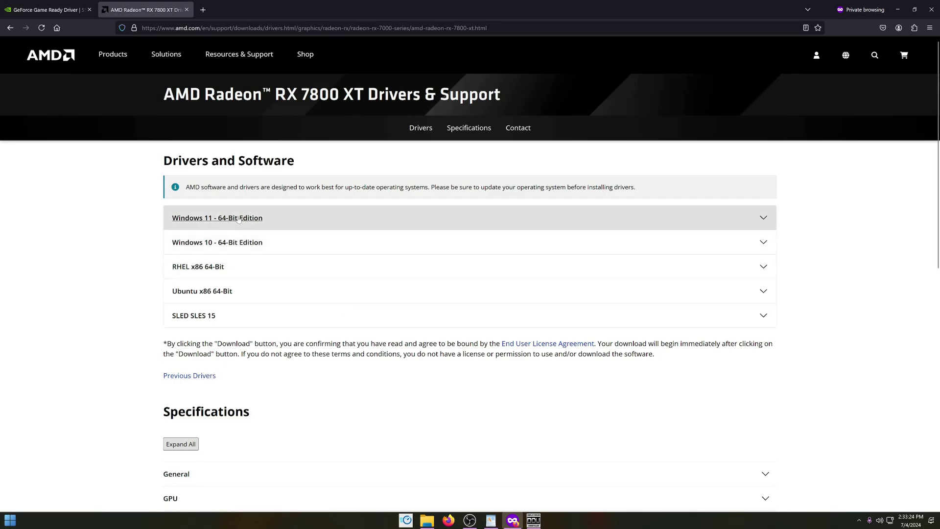
Download the AMD Adrenalin 24.6.1 WHQL driver installer for Windows 11 64-bit from amd.com.
{"action": "left_click", "coordinate": [238, 218]}
{"action": "scroll", "coordinate": [395, 255], "scroll_direction": "down", "scroll_amount": 1}
{"action": "scroll", "coordinate": [394, 255], "scroll_direction": "down", "scroll_amount": 1}
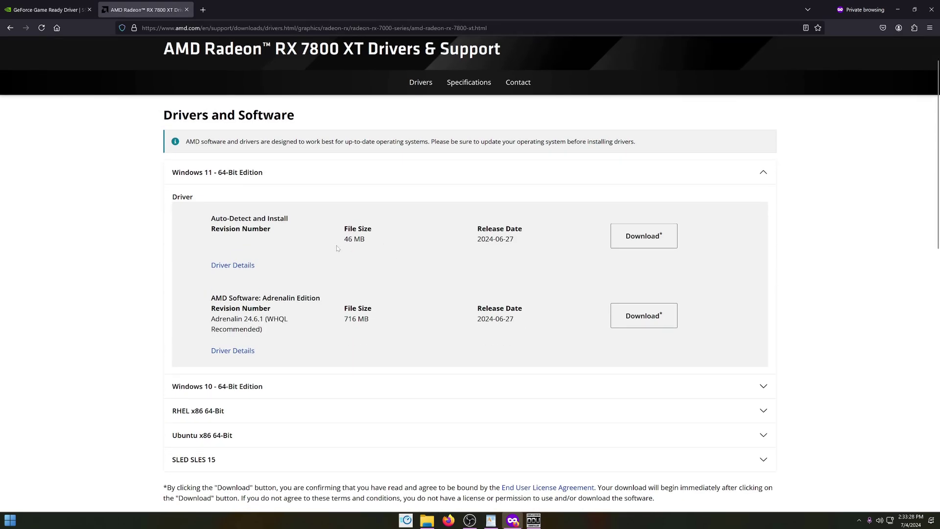
{"action": "left_click_drag", "start_coordinate": [215, 218], "coordinate": [291, 233]}
{"action": "left_click", "coordinate": [298, 218]}
{"action": "left_click_drag", "start_coordinate": [289, 319], "coordinate": [211, 319]}
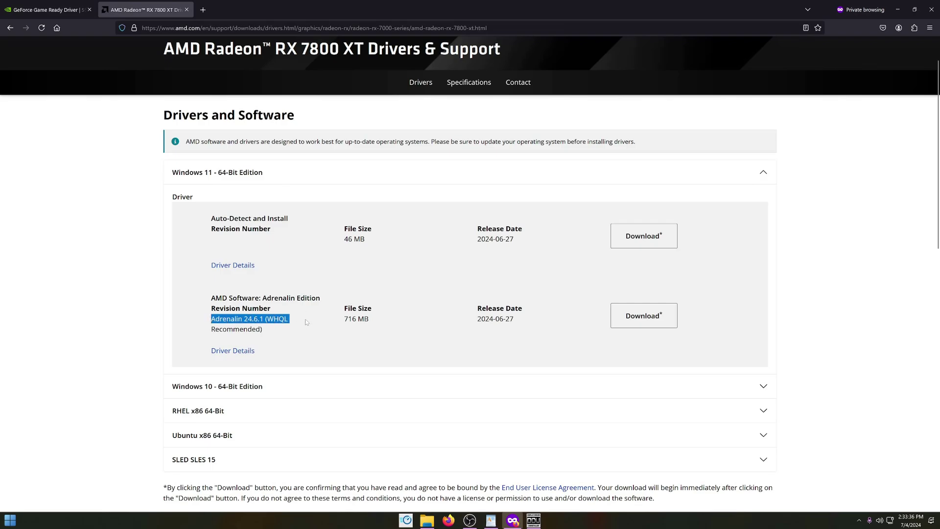
{"action": "left_click", "coordinate": [635, 317]}
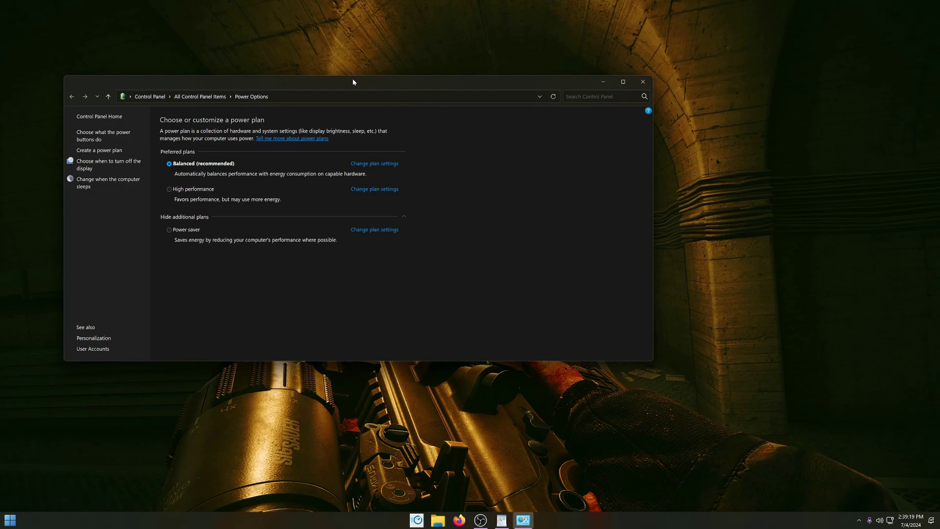
Switch the active power plan from Balanced to High performance.
{"action": "left_click", "coordinate": [353, 82]}
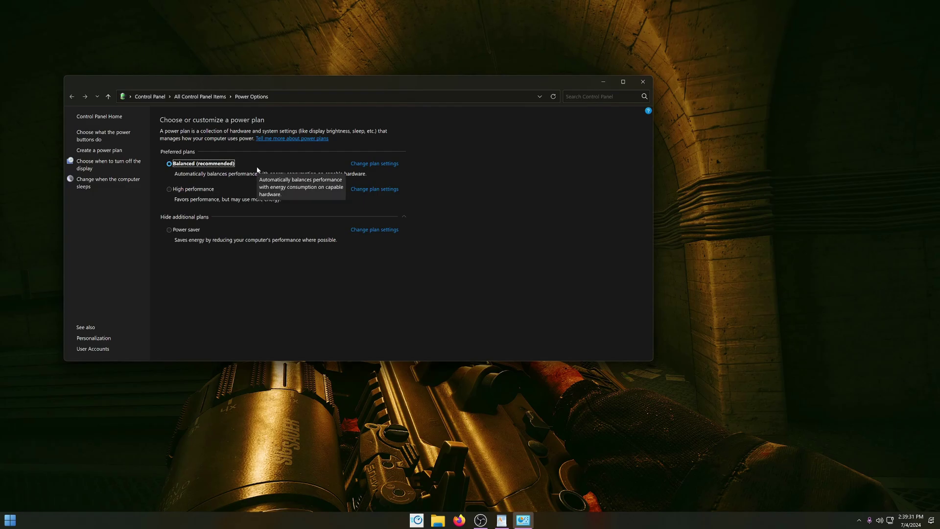
{"action": "left_click", "coordinate": [200, 191]}
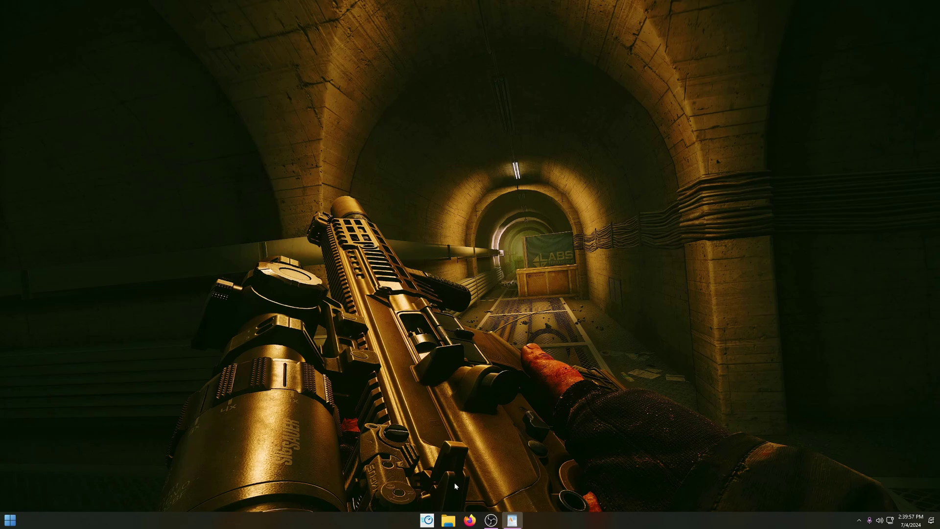
Open the Virtual Memory settings from This PC's properties and select the F: M.2 drive's paging file.
{"action": "left_click", "coordinate": [448, 520]}
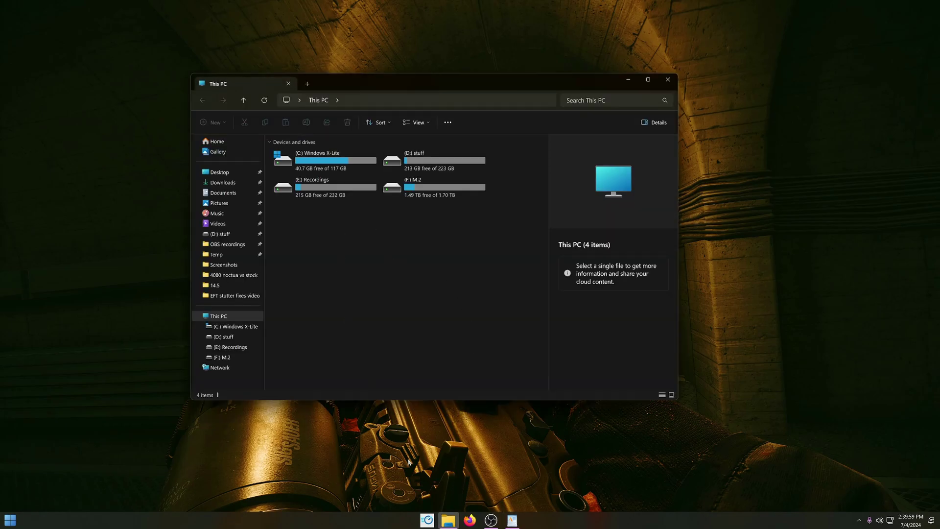
{"action": "right_click", "coordinate": [225, 319]}
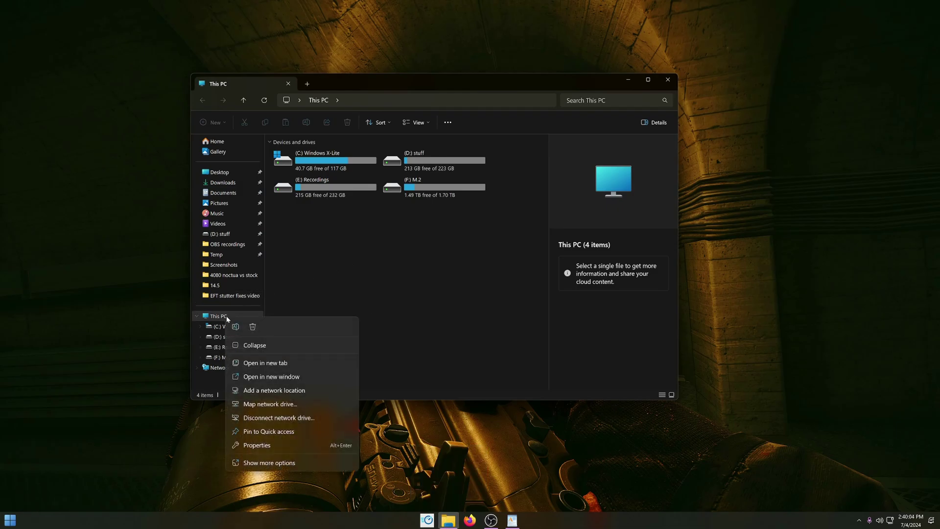
{"action": "left_click", "coordinate": [263, 445]}
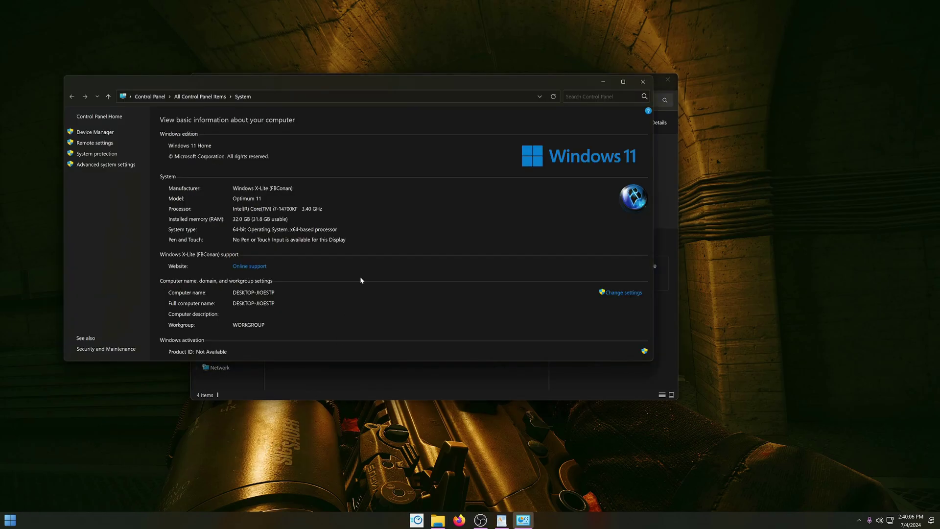
{"action": "left_click", "coordinate": [105, 167]}
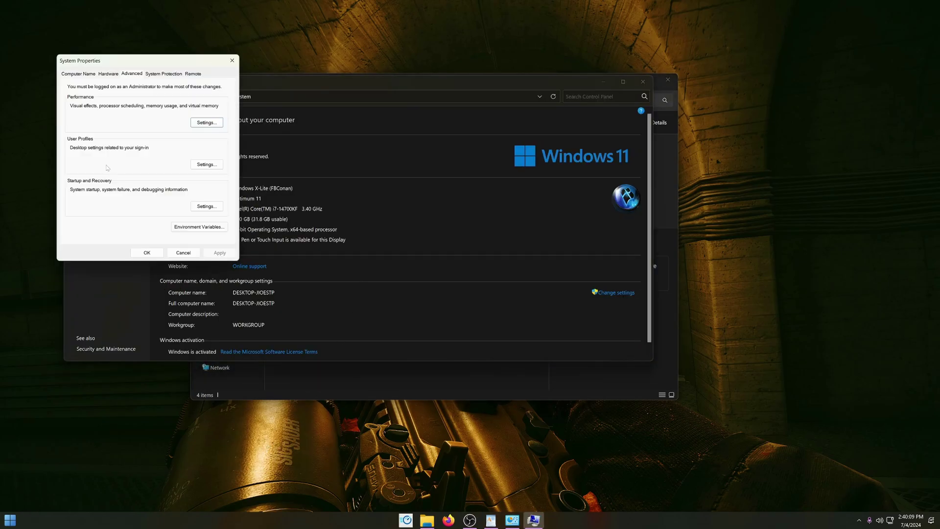
{"action": "left_click", "coordinate": [205, 123]}
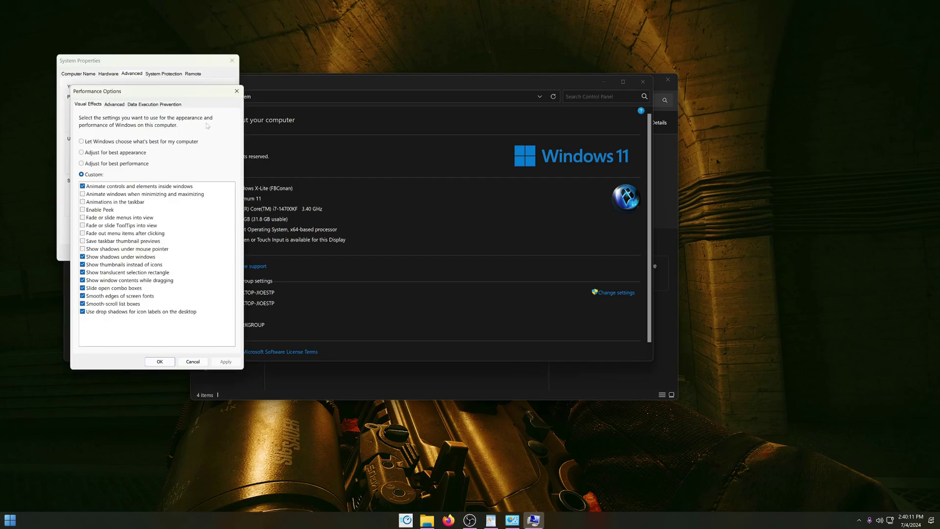
{"action": "left_click", "coordinate": [116, 104]}
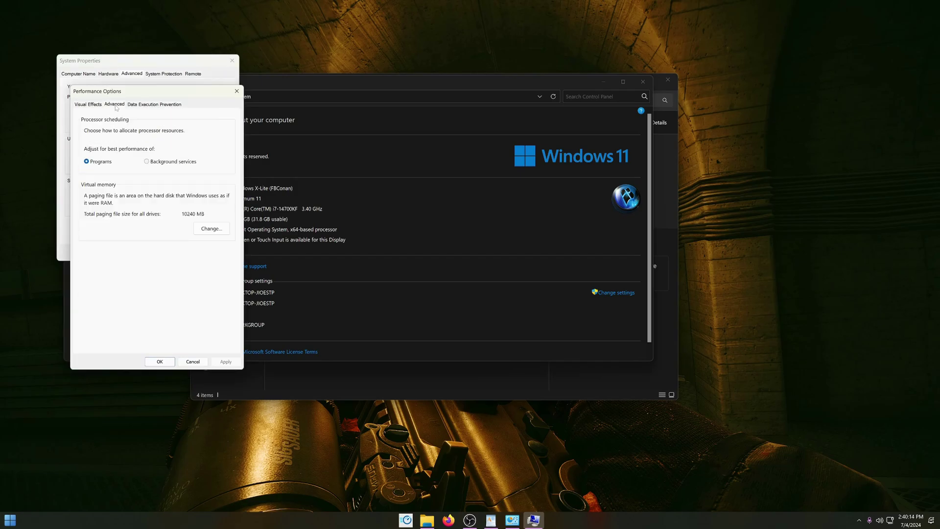
{"action": "left_click", "coordinate": [212, 229]}
{"action": "left_click", "coordinate": [193, 183]}
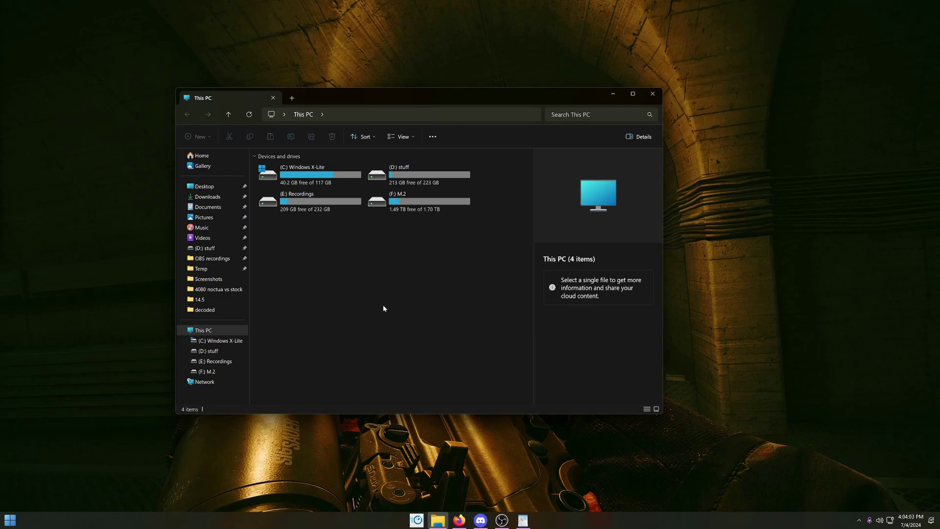
Open the properties of EscapeFromTarkov.exe in C:\tARKOV INSTALL.
{"action": "double_click", "coordinate": [316, 175]}
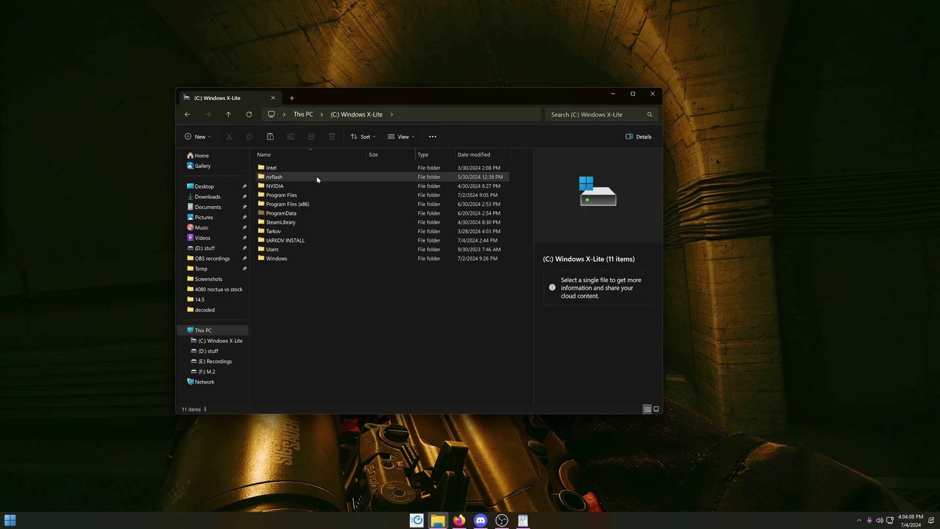
{"action": "double_click", "coordinate": [301, 241]}
{"action": "left_click", "coordinate": [298, 223]}
{"action": "right_click", "coordinate": [296, 223]}
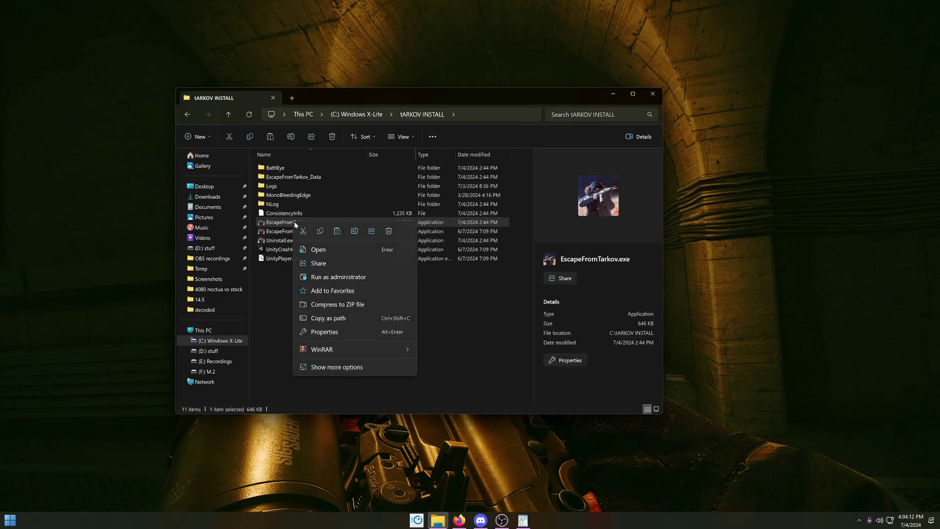
{"action": "left_click", "coordinate": [334, 332]}
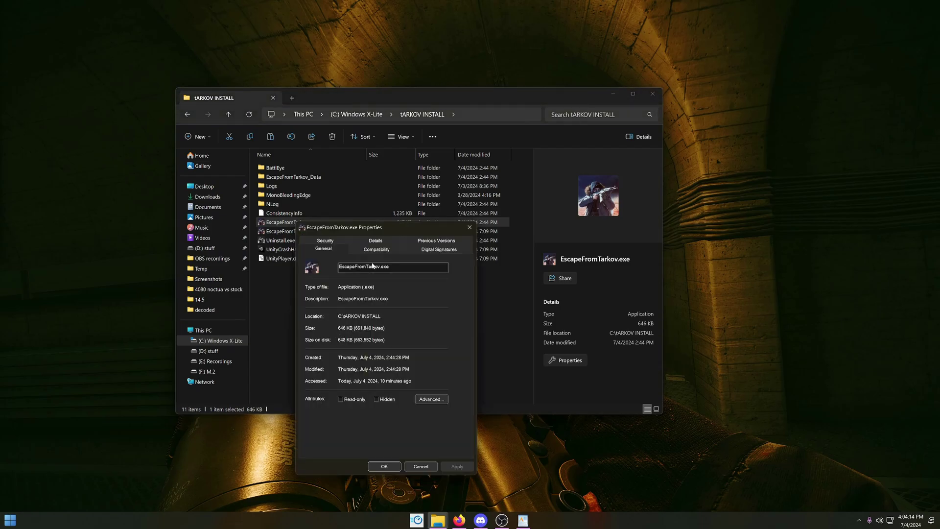
Disable fullscreen optimizations and set the high DPI scaling override to Application, then confirm.
{"action": "left_click", "coordinate": [380, 250]}
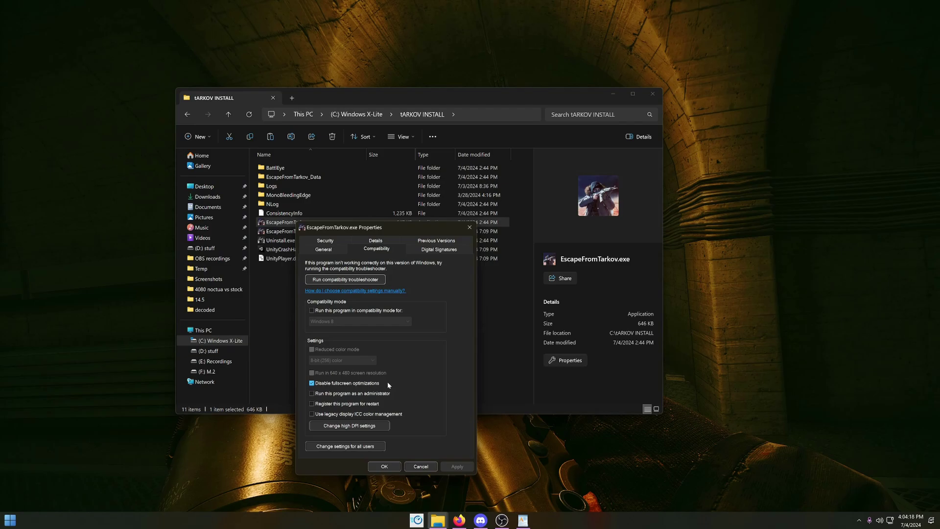
{"action": "left_click", "coordinate": [350, 426]}
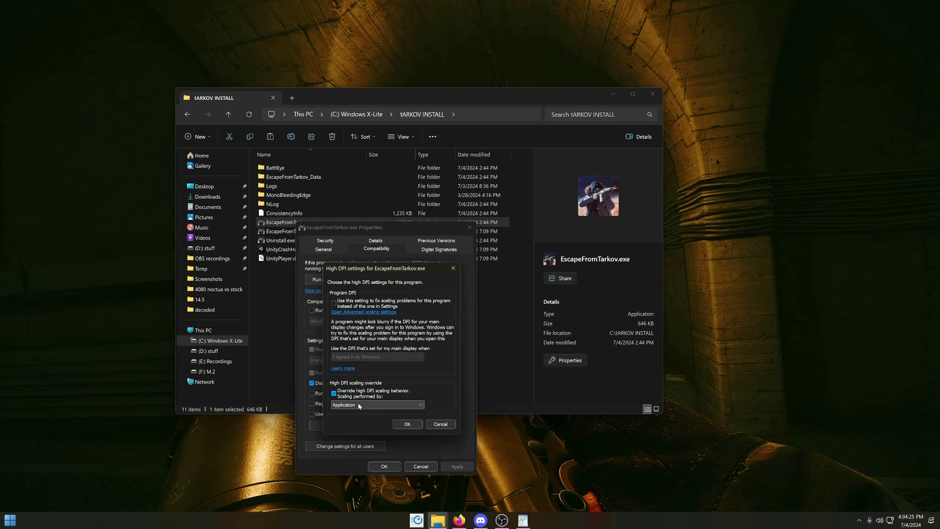
{"action": "left_click", "coordinate": [407, 424]}
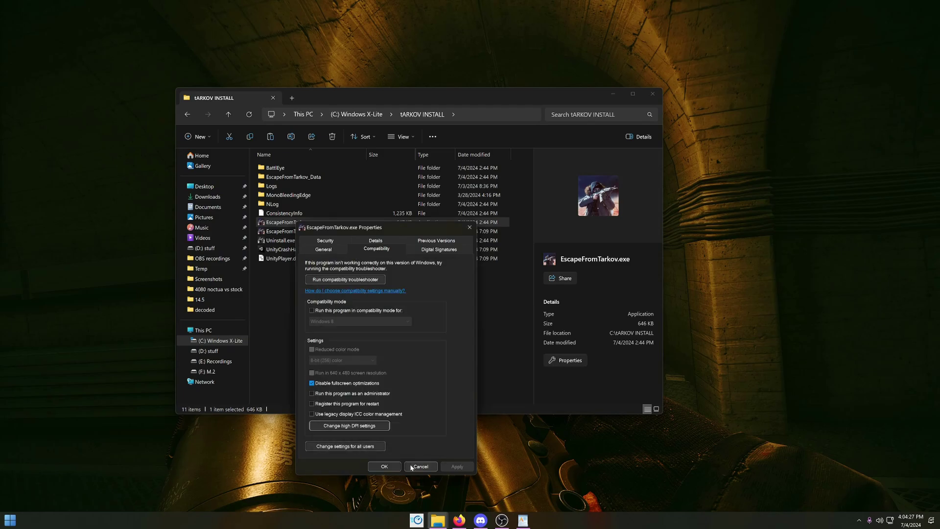
{"action": "left_click", "coordinate": [384, 466]}
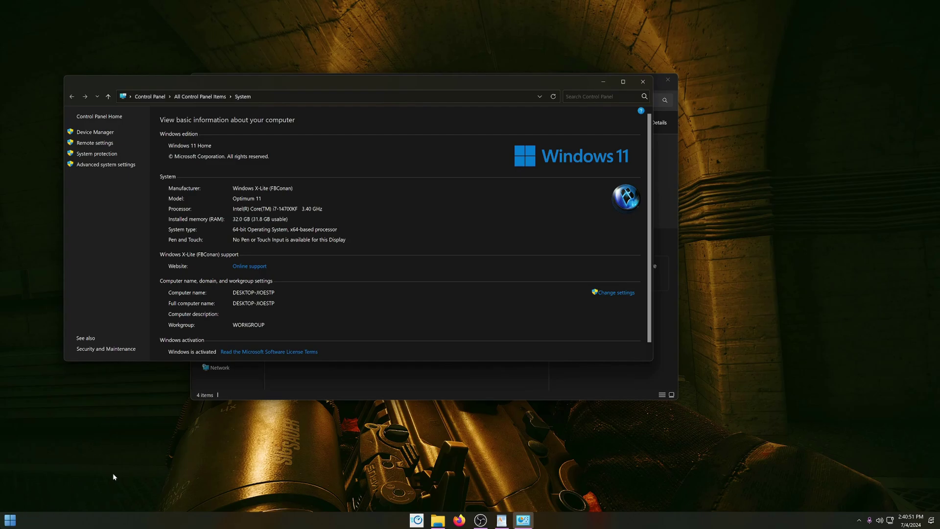
Locate High precision event timer under System devices in Device Manager and bring up its context menu.
{"action": "right_click", "coordinate": [13, 521]}
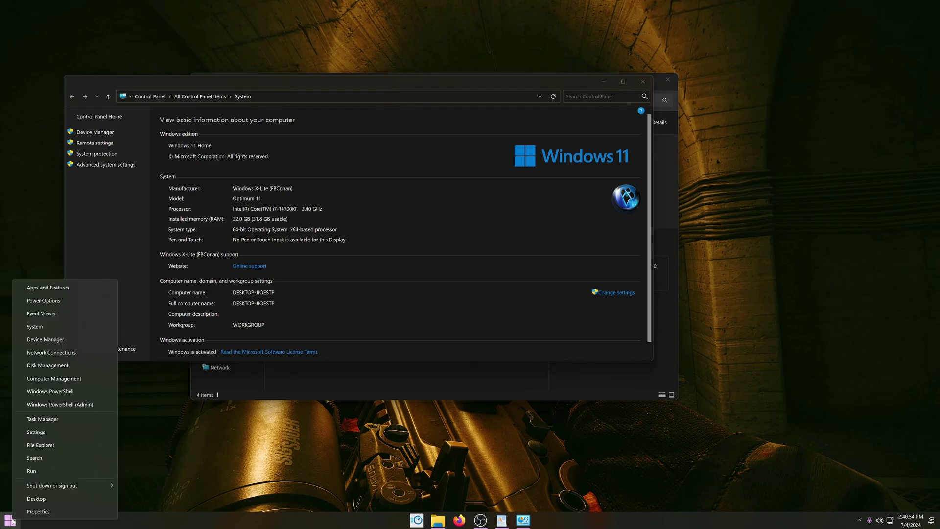
{"action": "left_click", "coordinate": [68, 339]}
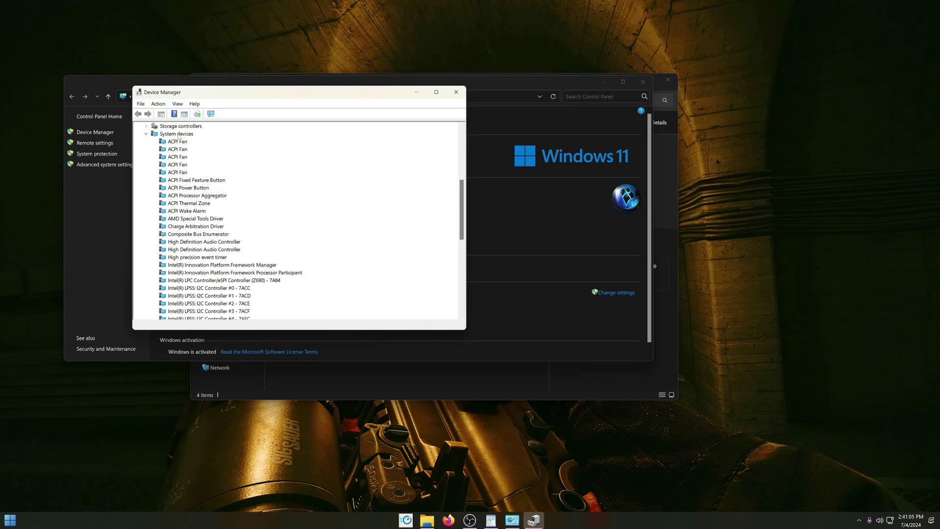
{"action": "left_click", "coordinate": [179, 136]}
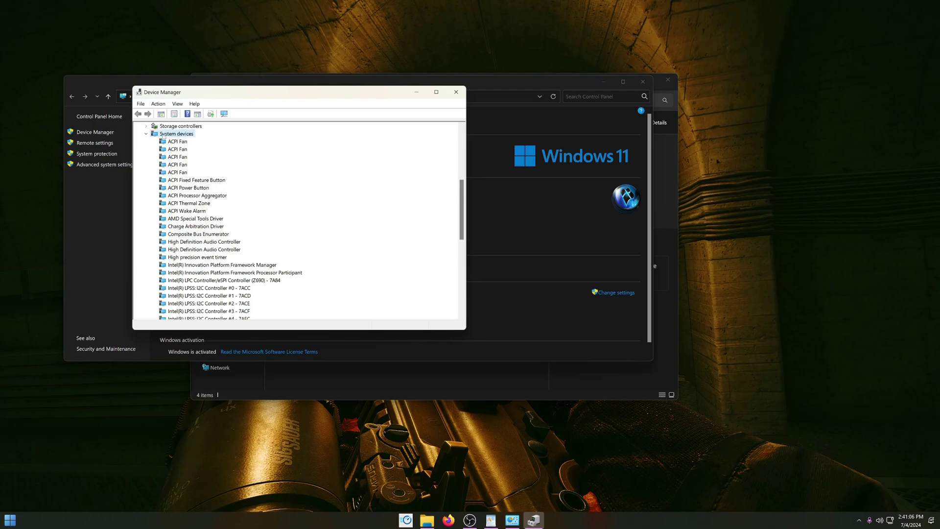
{"action": "right_click", "coordinate": [195, 258]}
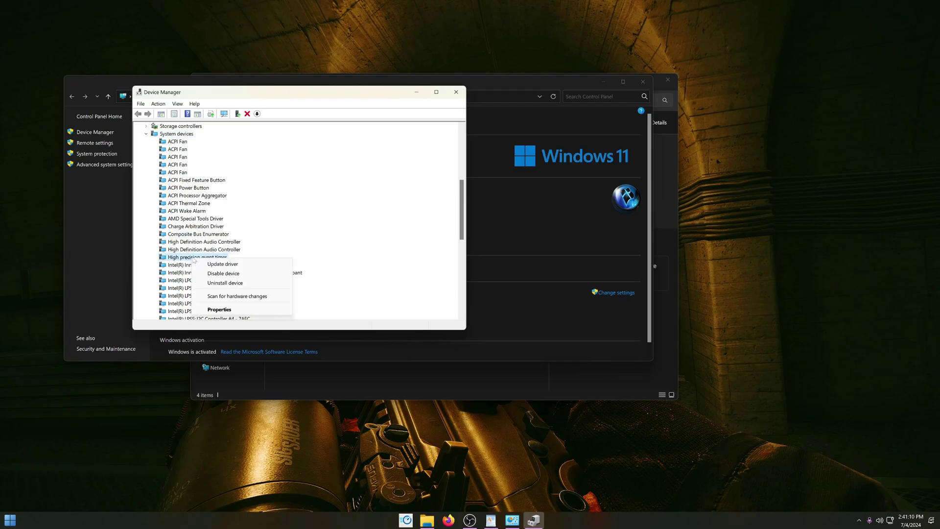